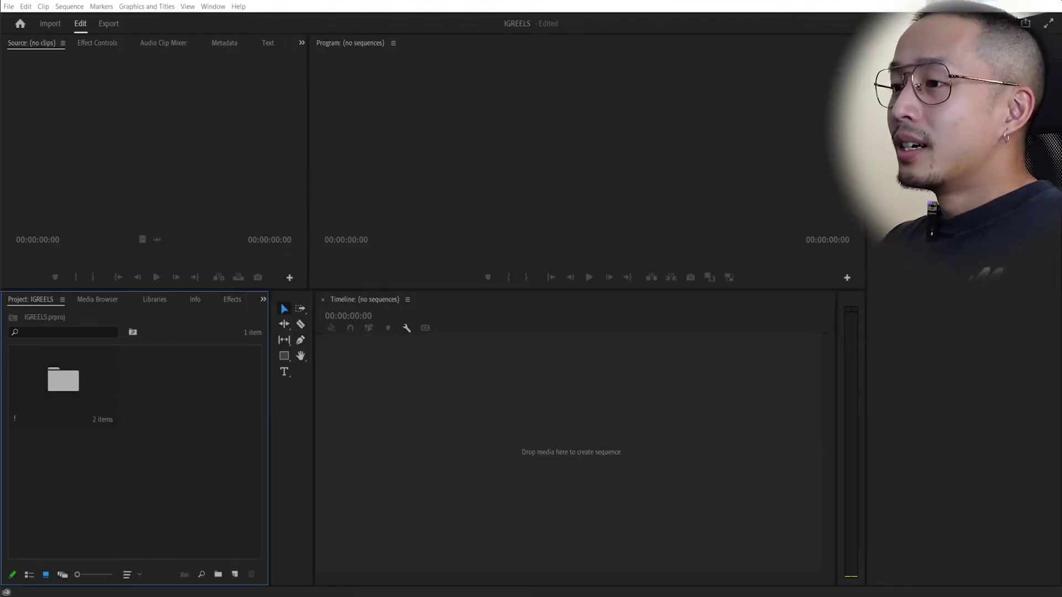
Load C0588.MP4 from the f bin and mark In and Out points around an 00;00;18;03 section
double_click(92, 380)
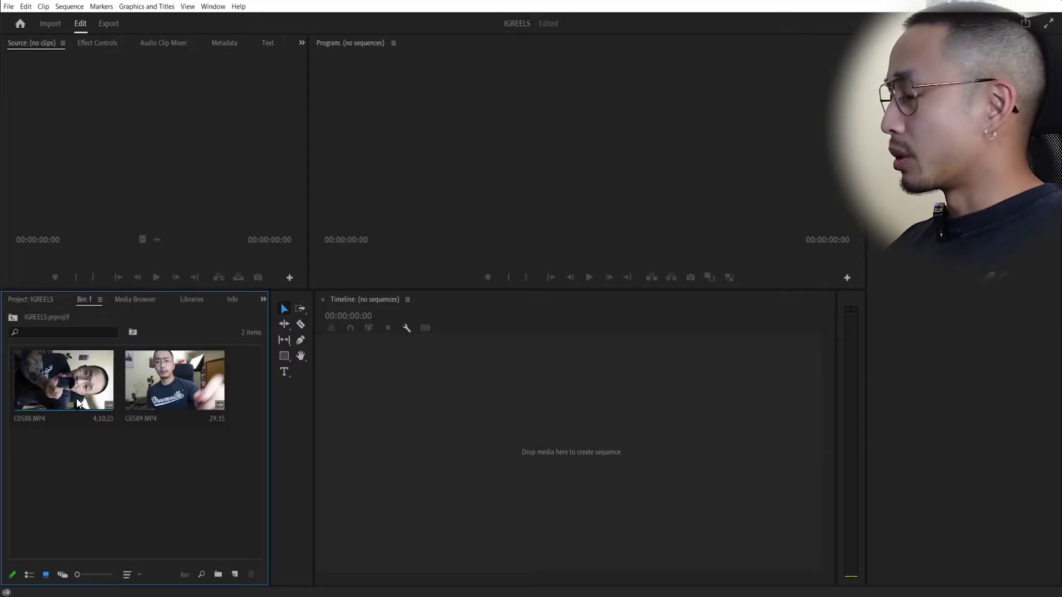
double_click(45, 375)
mouse_move(69, 257)
left_mouse_down()
mouse_move(228, 251)
mouse_move(205, 253)
left_mouse_up()
key("i")
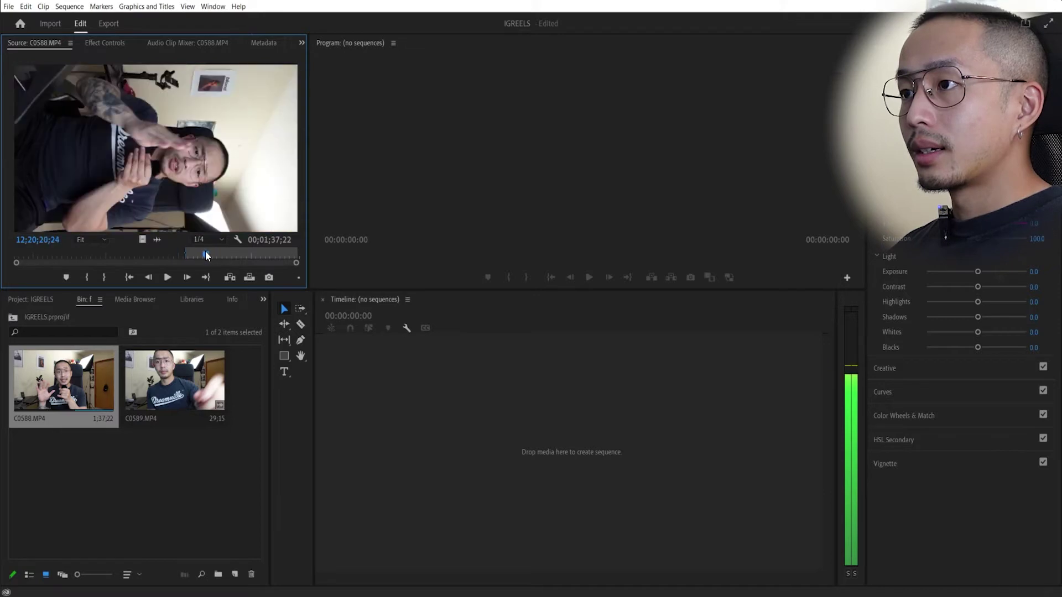
key("o")
left_click(178, 499)
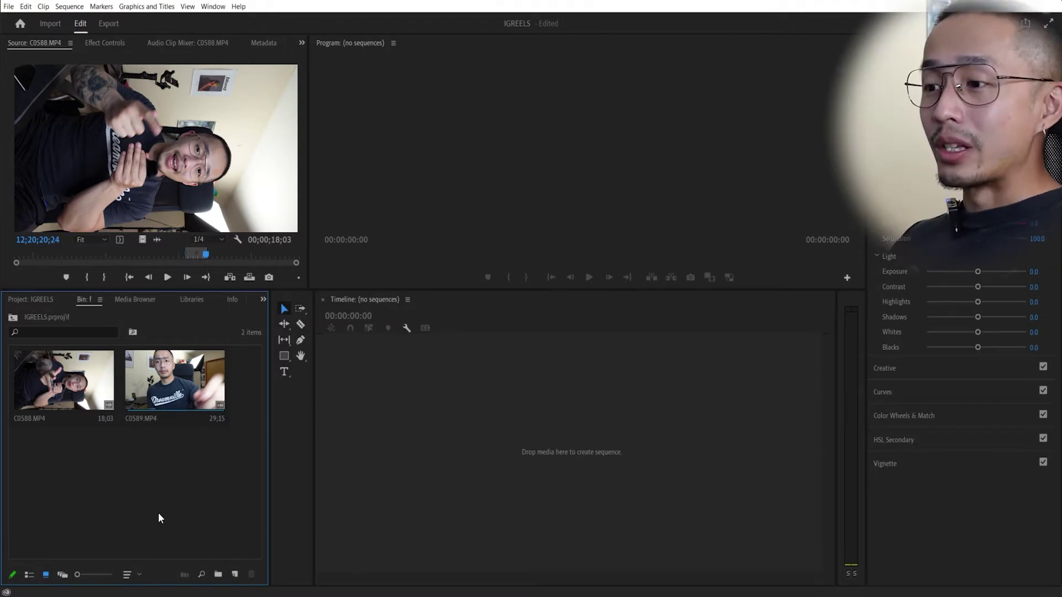
left_click(235, 575)
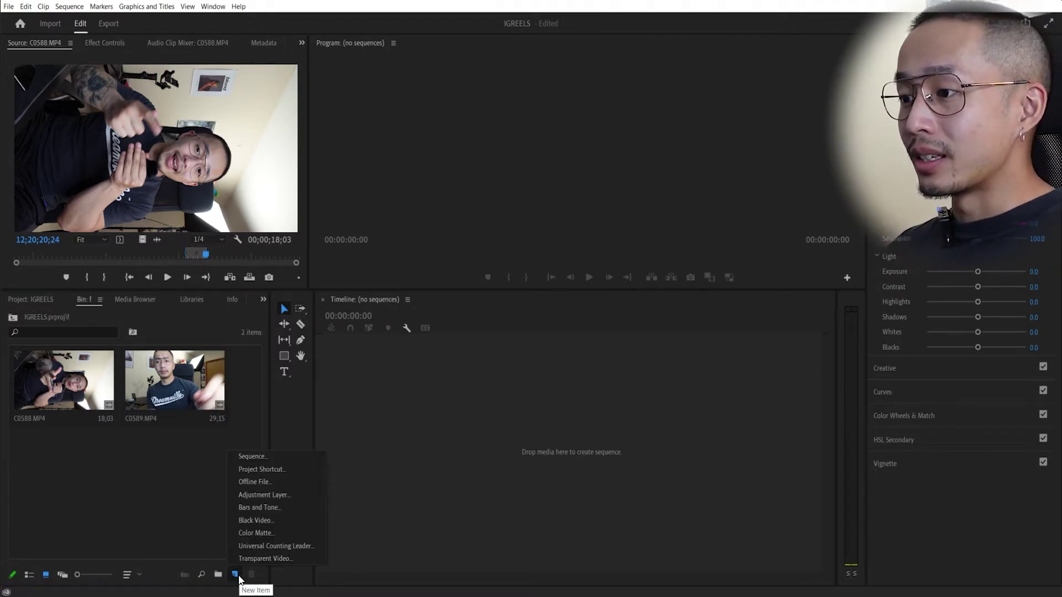
Start a new sequence from the DSLR 1080p30 preset and name it IGREELS_SEQ
left_click(280, 456)
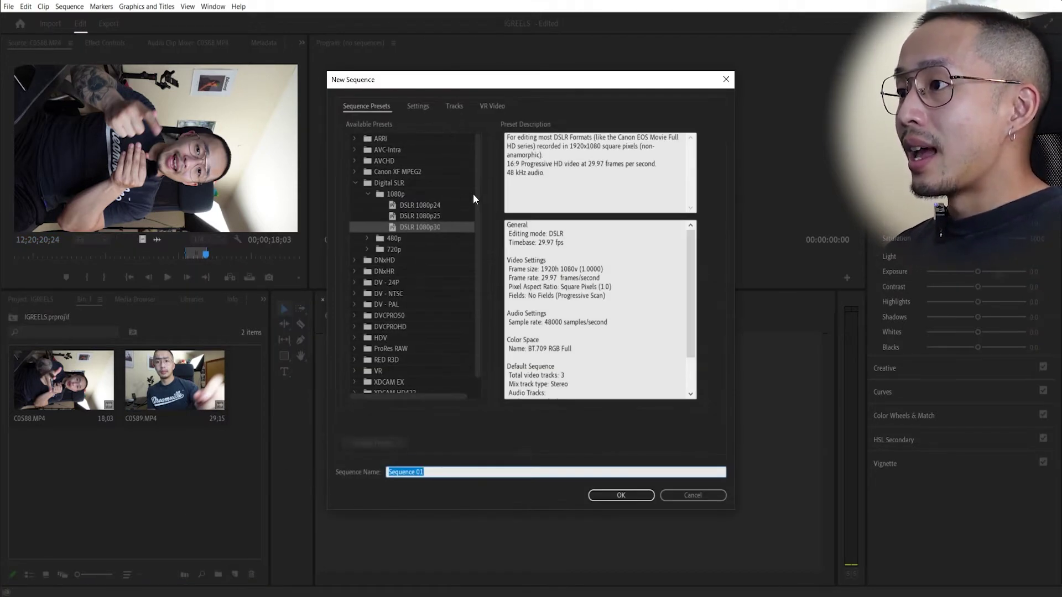
left_click(397, 182)
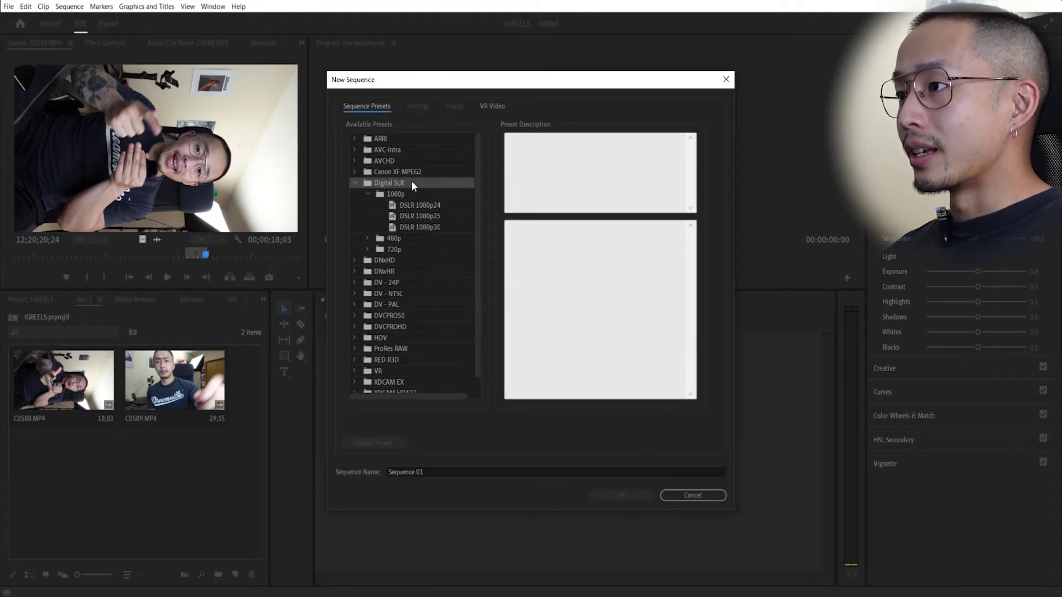
left_click(397, 190)
left_click(403, 205)
left_click(410, 224)
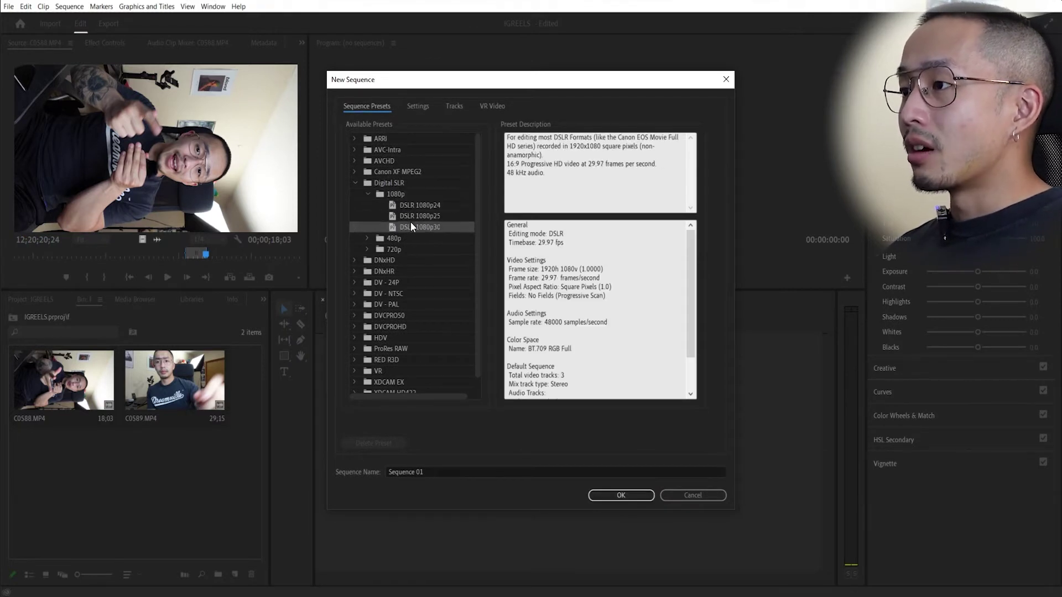
left_click(420, 197)
left_click(417, 205)
left_click(415, 216)
left_click(411, 225)
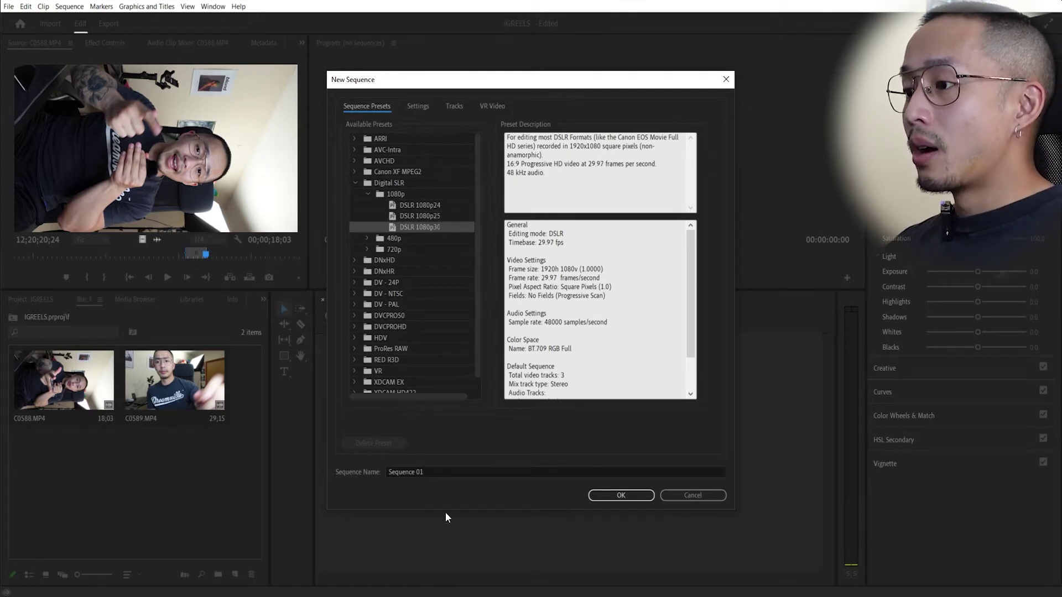
left_click(448, 468)
key("BackSpace")
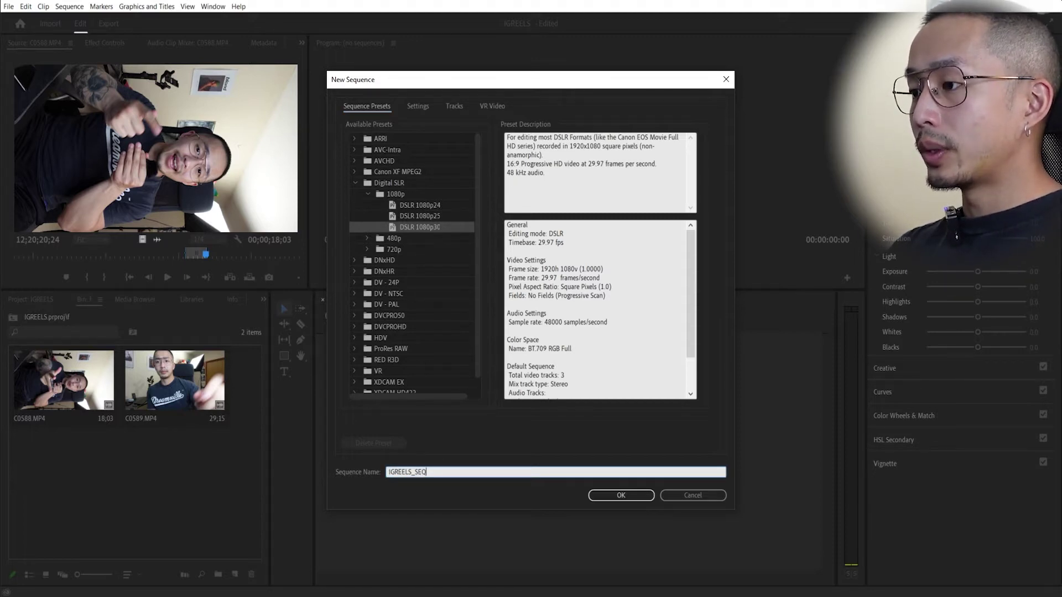
Set the sequence frame size to 1080 × 1920 and create the sequence
left_click(413, 104)
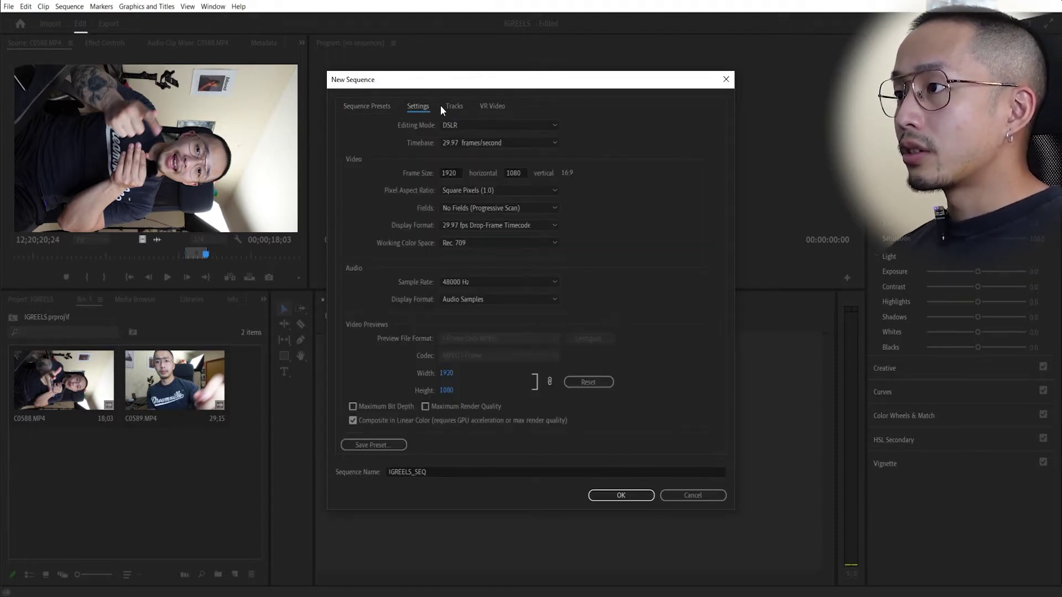
left_click(453, 172)
type("1080")
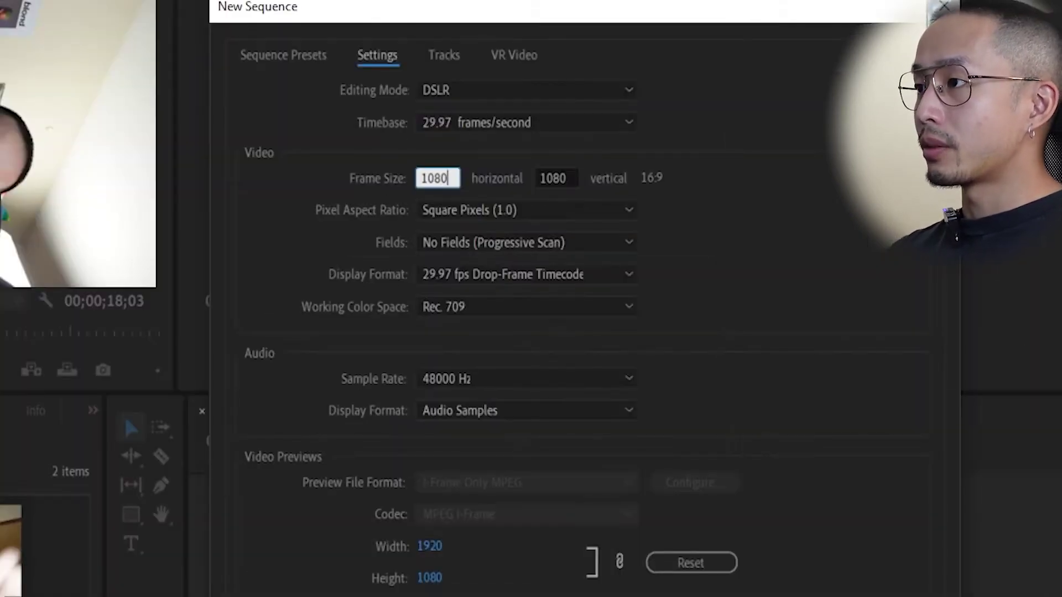
left_click(556, 174)
type("1920")
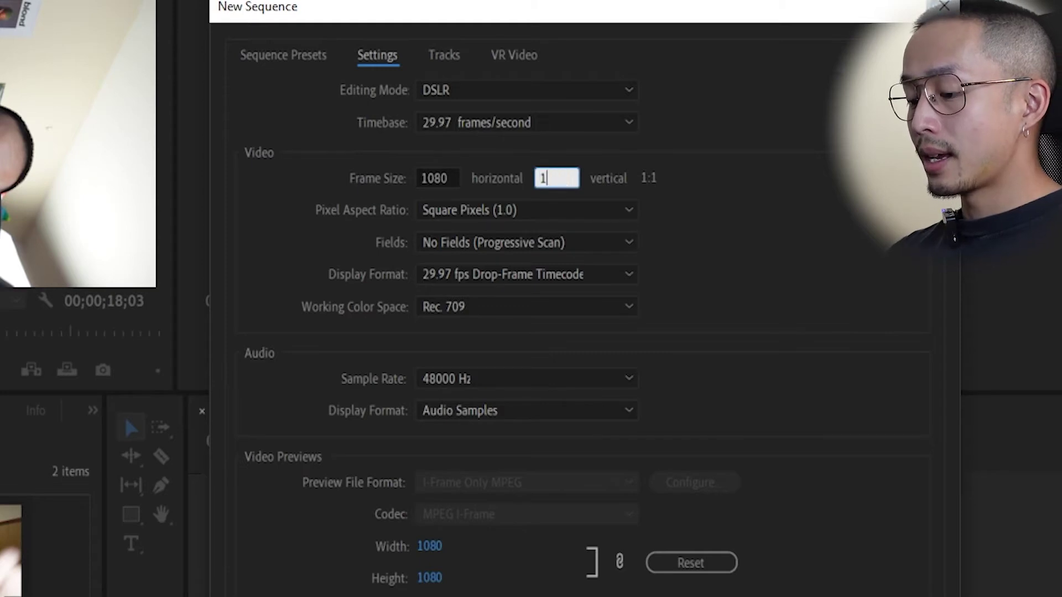
left_click(815, 321)
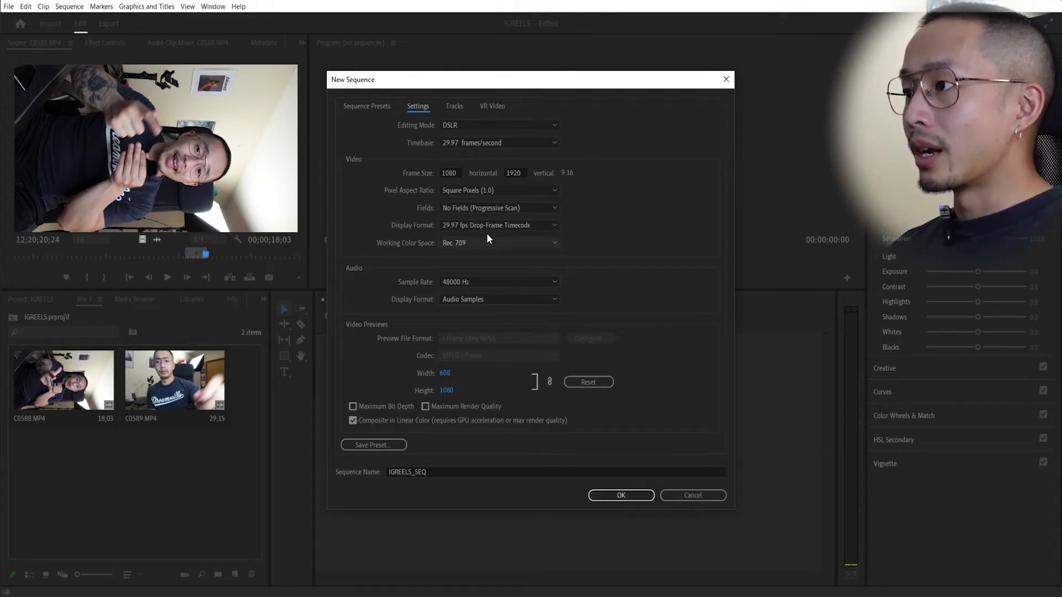
left_click(627, 494)
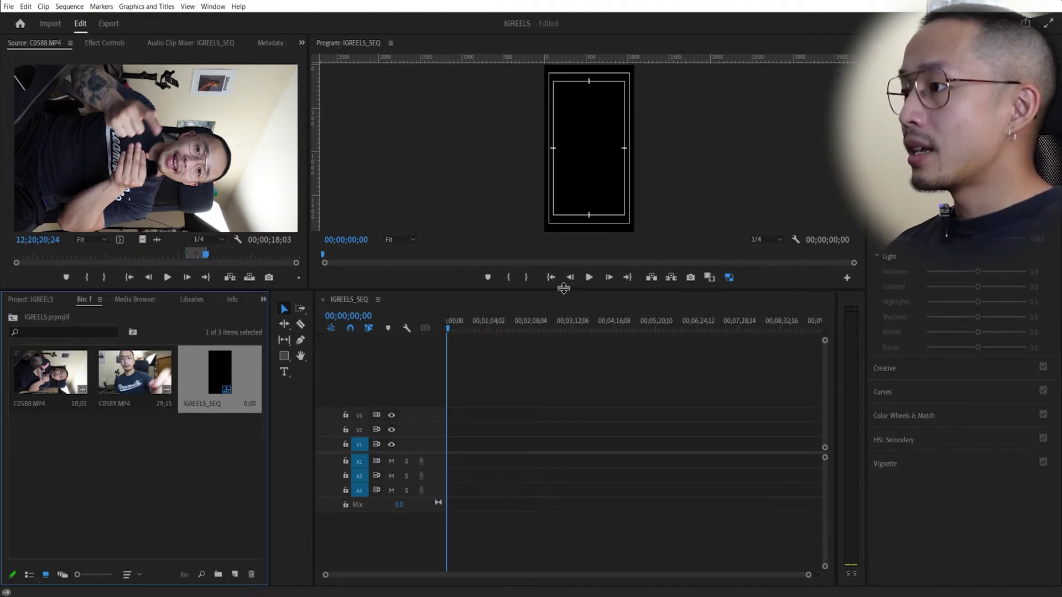
Drop the trimmed C0588.MP4 onto V1 and keep the vertical sequence settings
left_click_drag(564, 289, 562, 343)
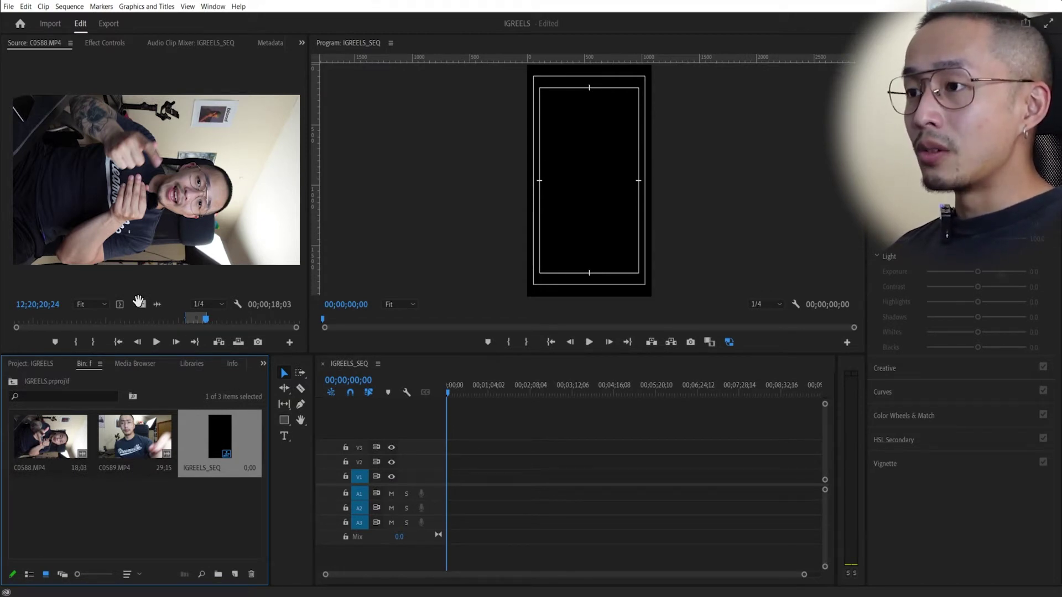
left_click_drag(143, 304, 428, 477)
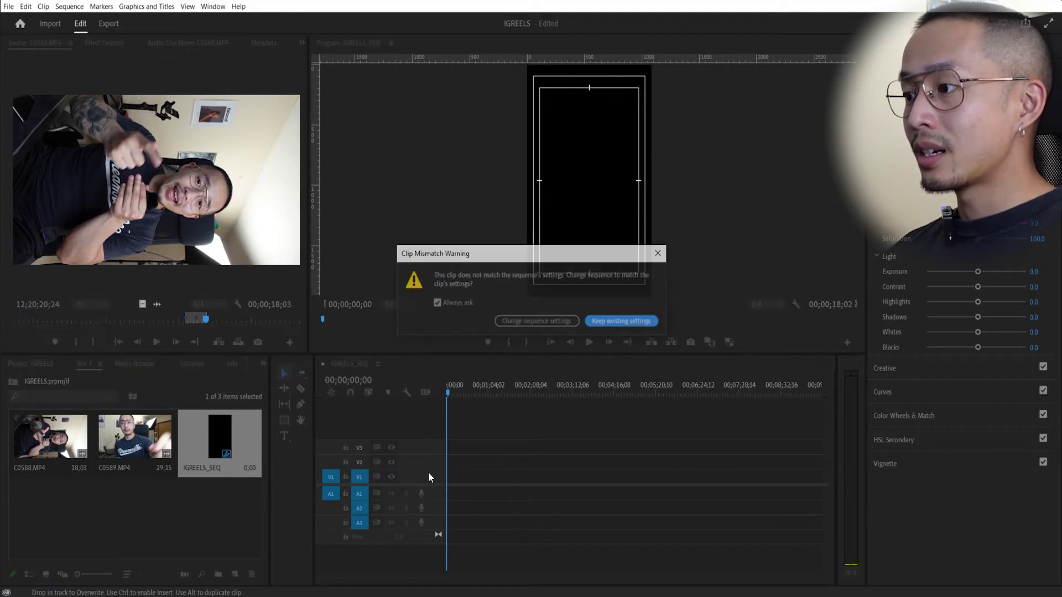
left_click(609, 322)
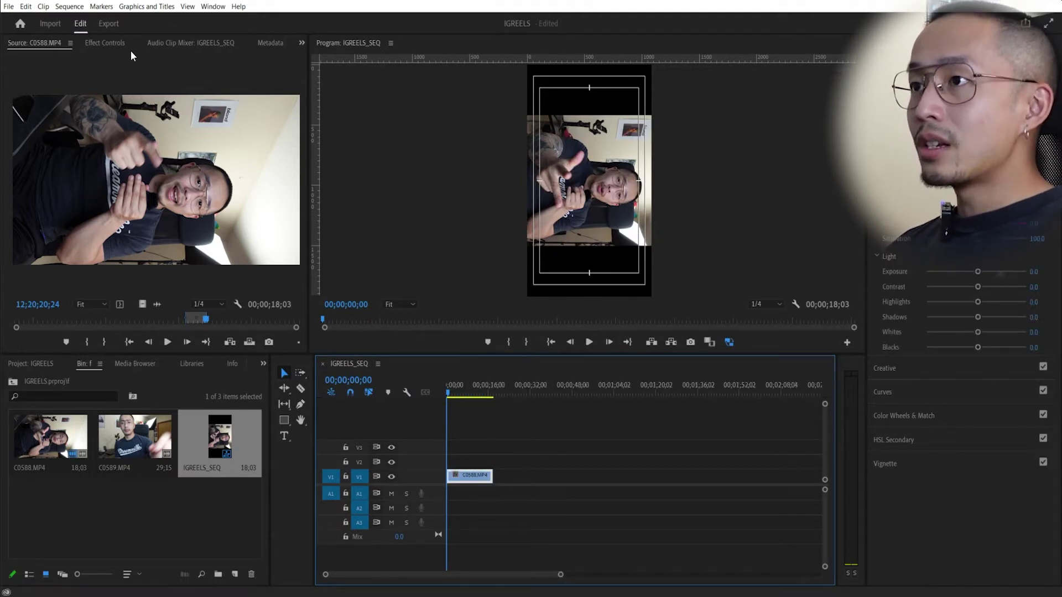
Rotate C0588.MP4 to -90°, scale it to 132 and position it at 483, 906
left_click(116, 45)
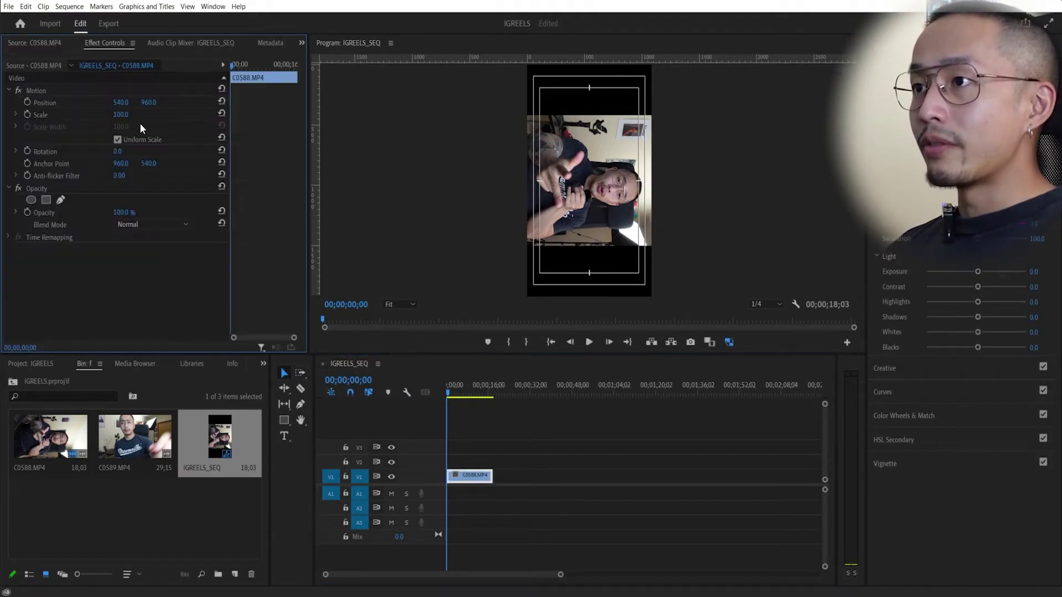
left_click_drag(116, 152, 127, 153)
left_click(126, 152)
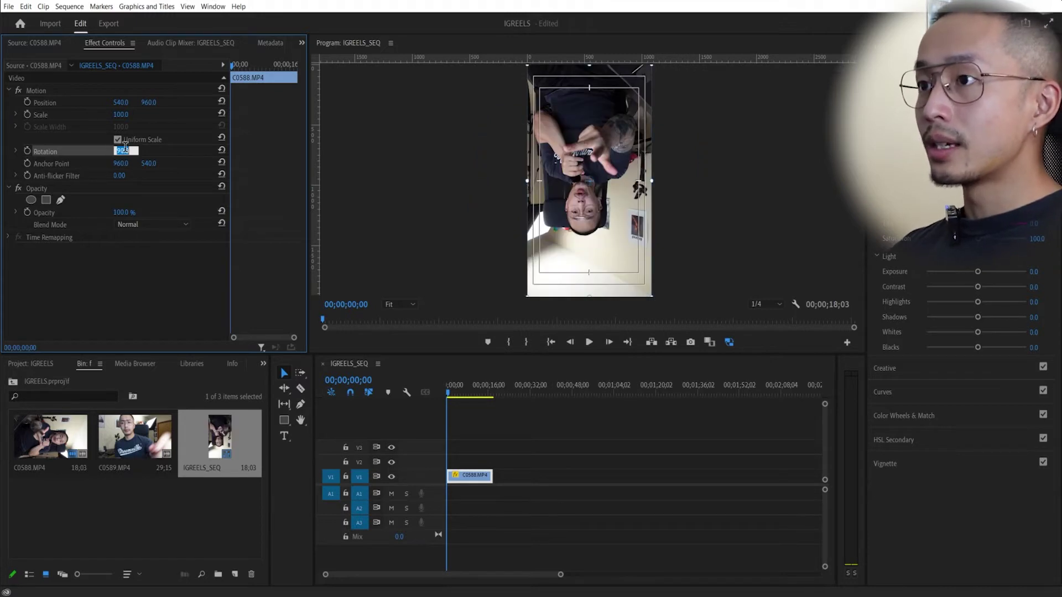
type("-90")
key("Return")
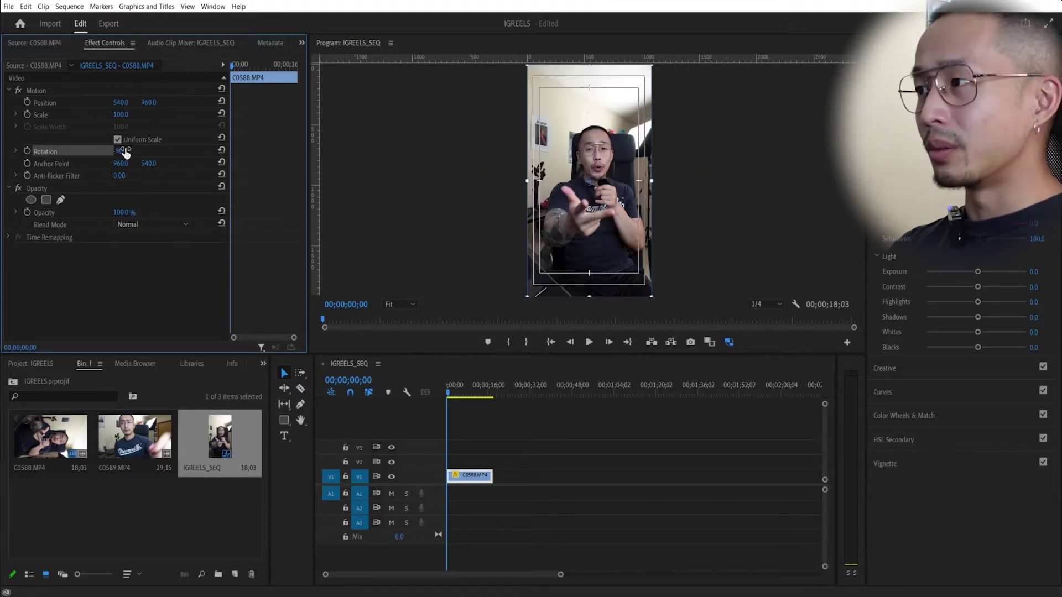
left_click(490, 436)
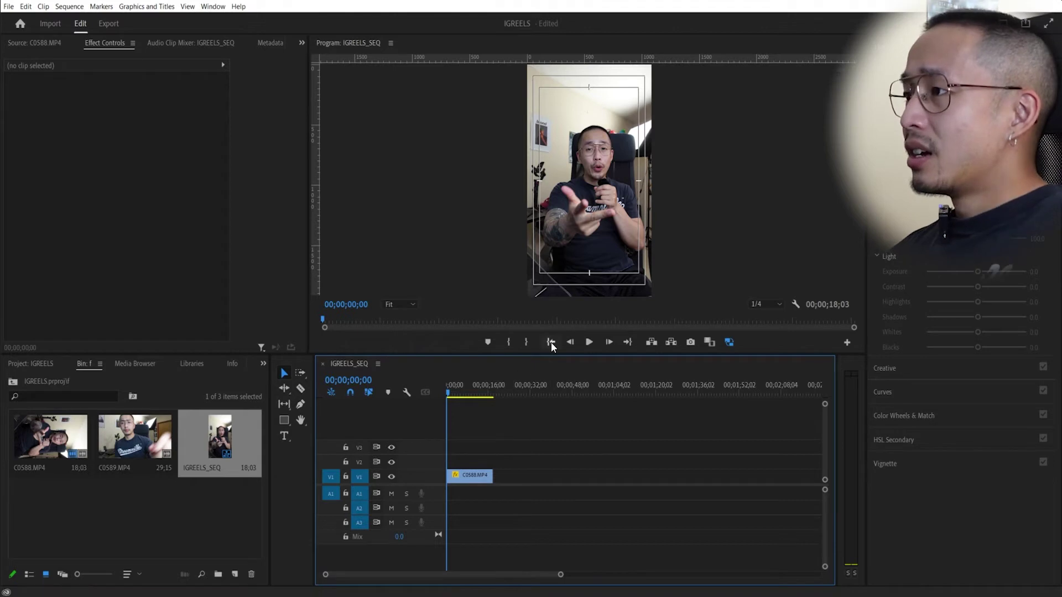
left_click(463, 477)
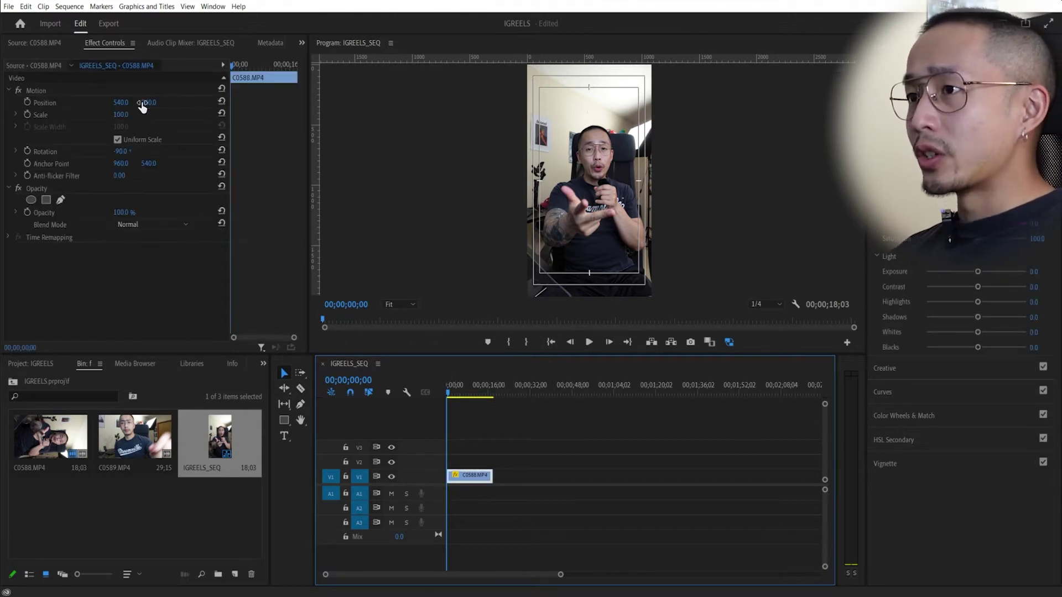
left_click_drag(123, 115, 153, 102)
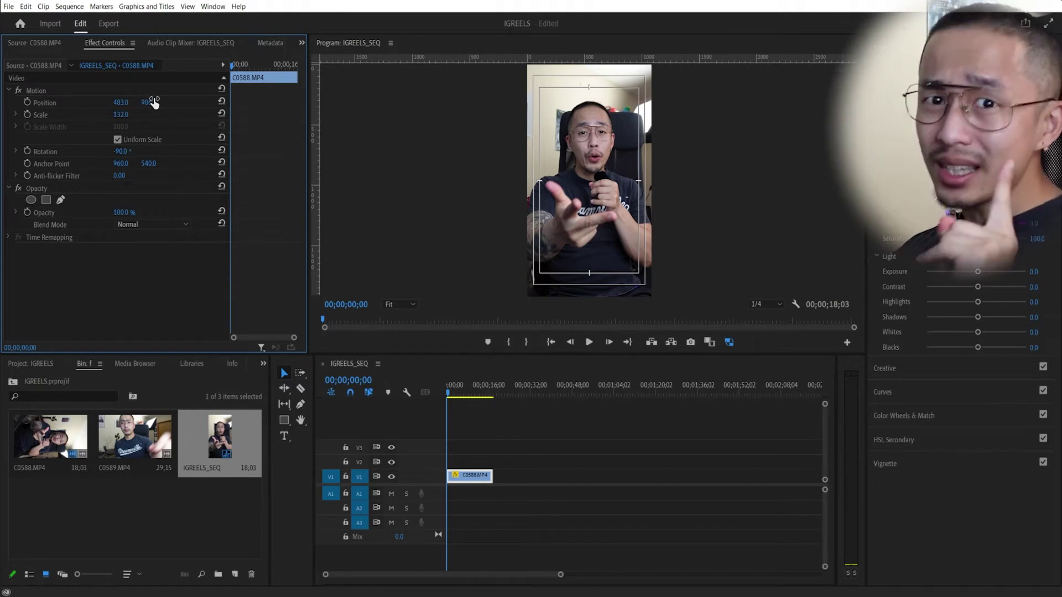
left_click(175, 500)
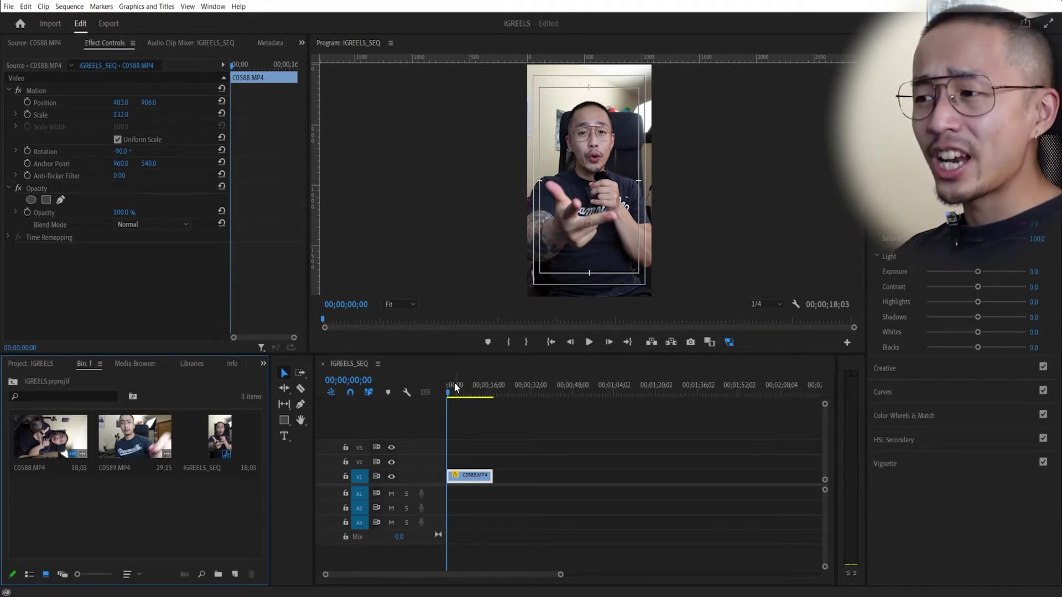
Trim C0588.MP4's end to 07;28 on V1 and play the sequence from the start
mouse_move(455, 391)
left_mouse_down()
mouse_move(466, 394)
mouse_move(457, 394)
left_mouse_up()
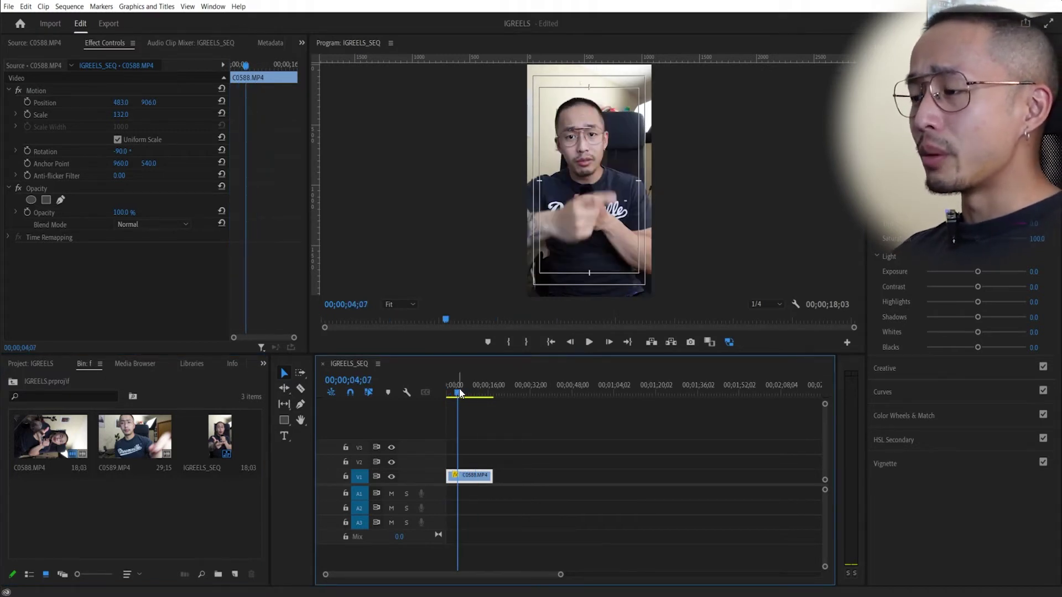
scroll(482, 441, "up", 3)
scroll(480, 439, "down", 2)
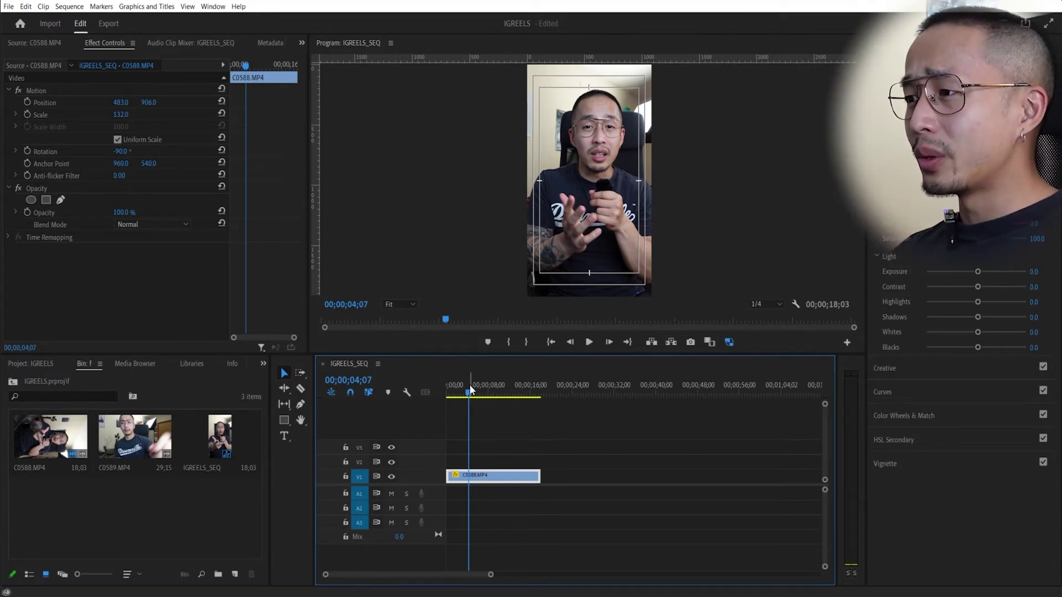
left_click_drag(468, 393, 489, 405)
left_click_drag(539, 476, 488, 479)
key("Home")
key("space")
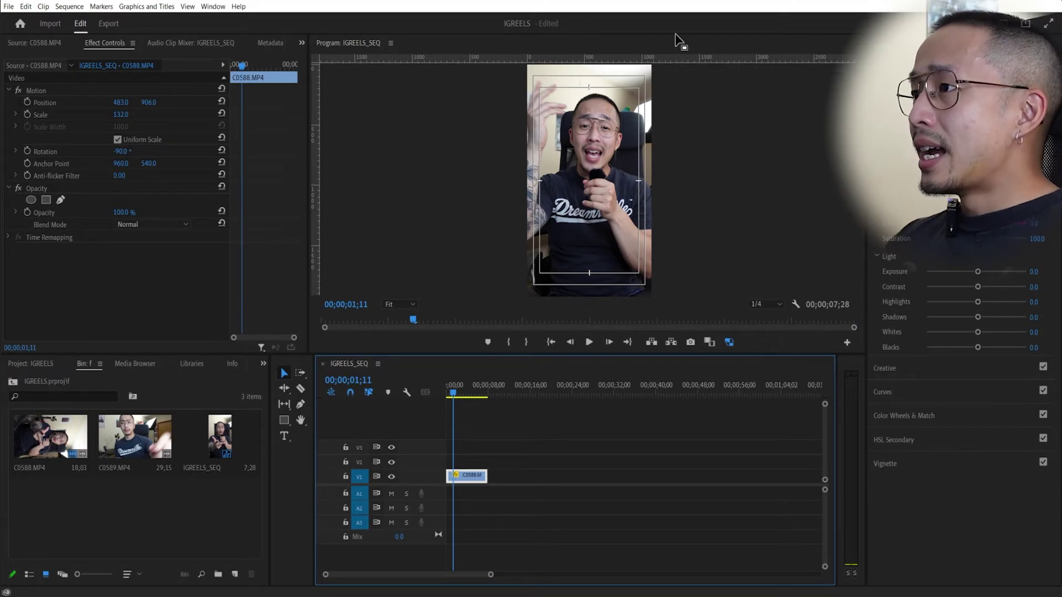
left_click(896, 44)
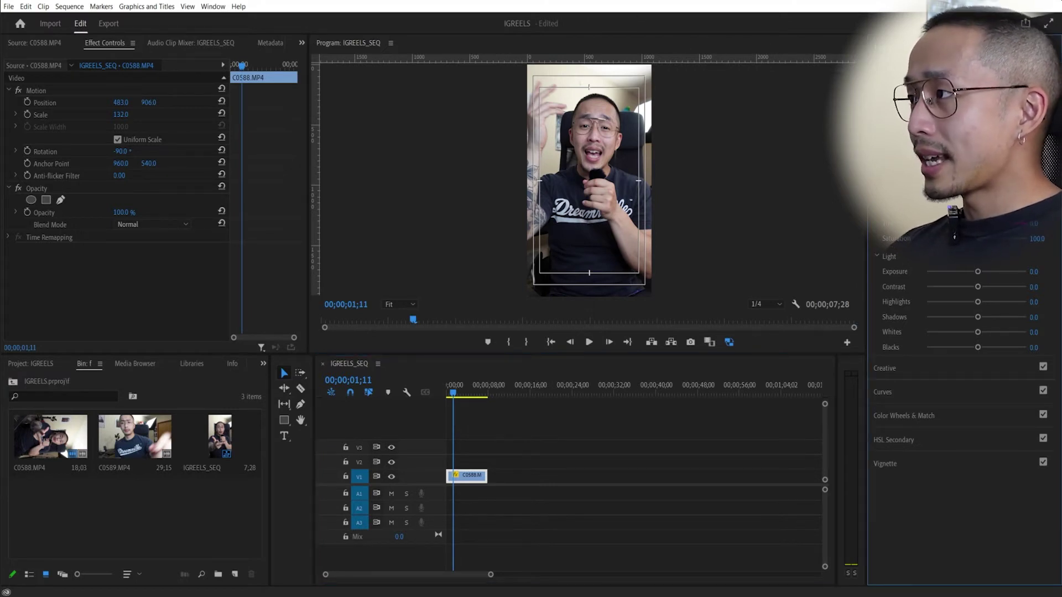
left_click(1002, 24)
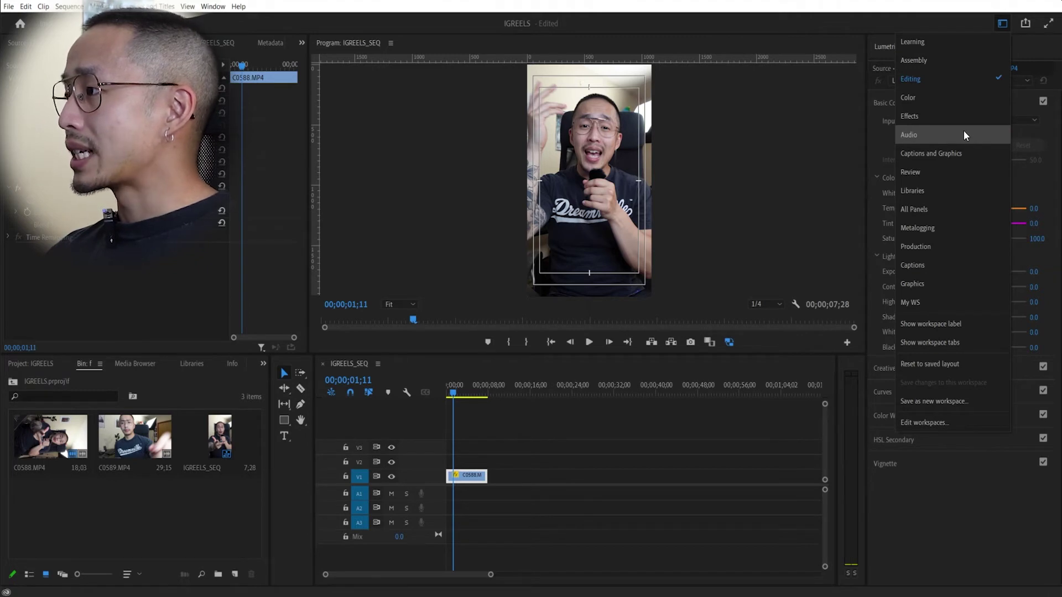
In the Graphics workspace, add a 'Subscribe' text layer and move it lower in the frame
left_click(958, 279)
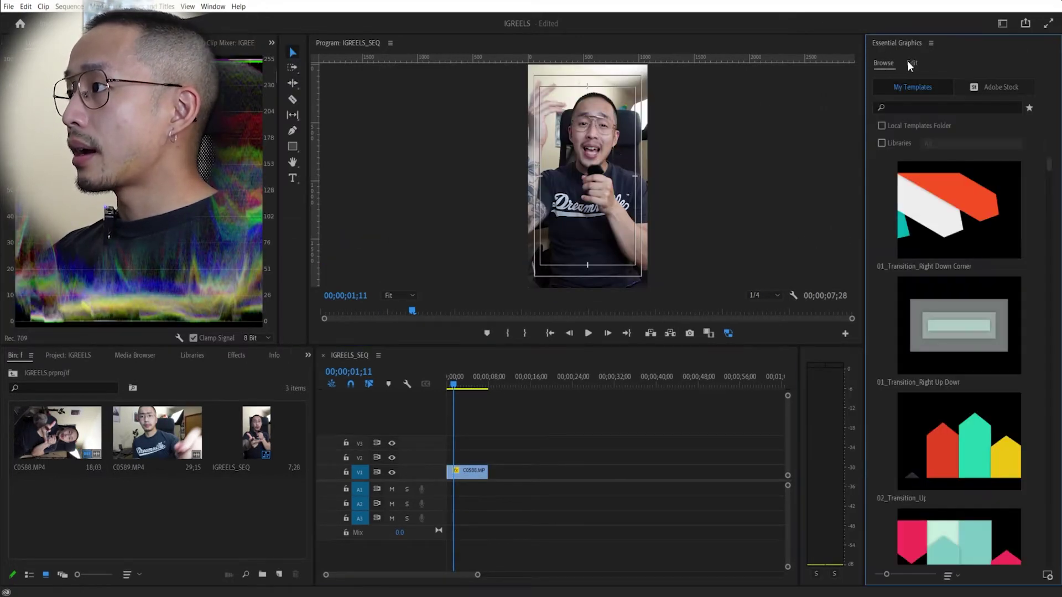
left_click(911, 63)
left_click(293, 177)
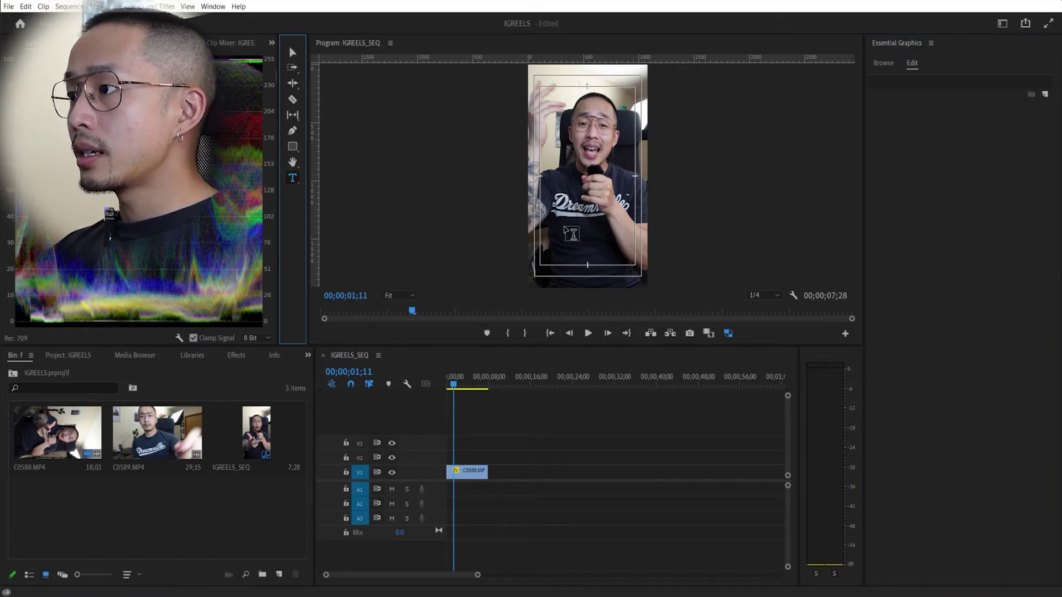
left_click(569, 232)
type("Subscribe")
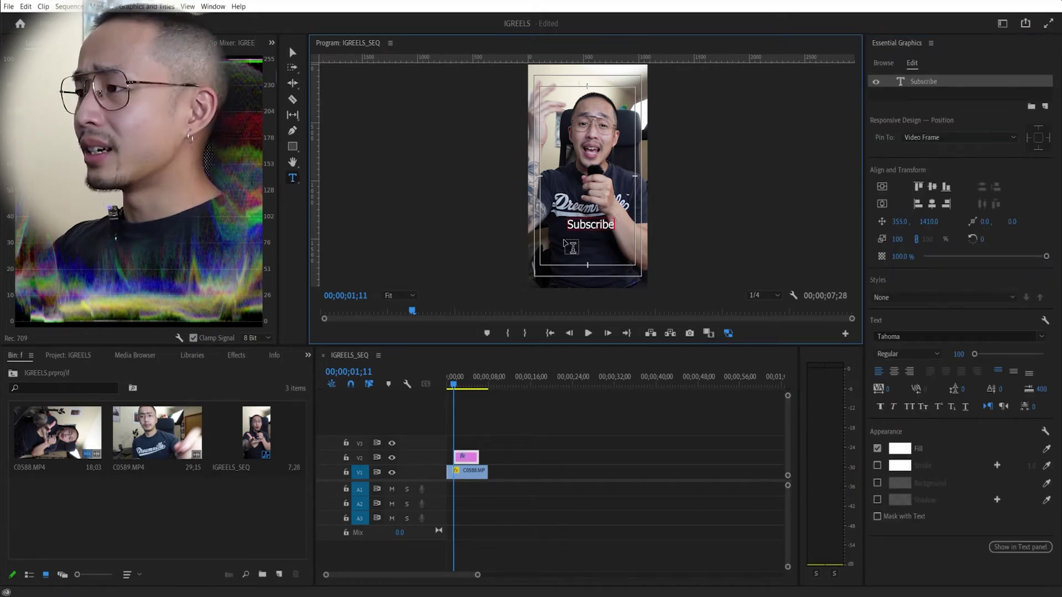
left_click(295, 52)
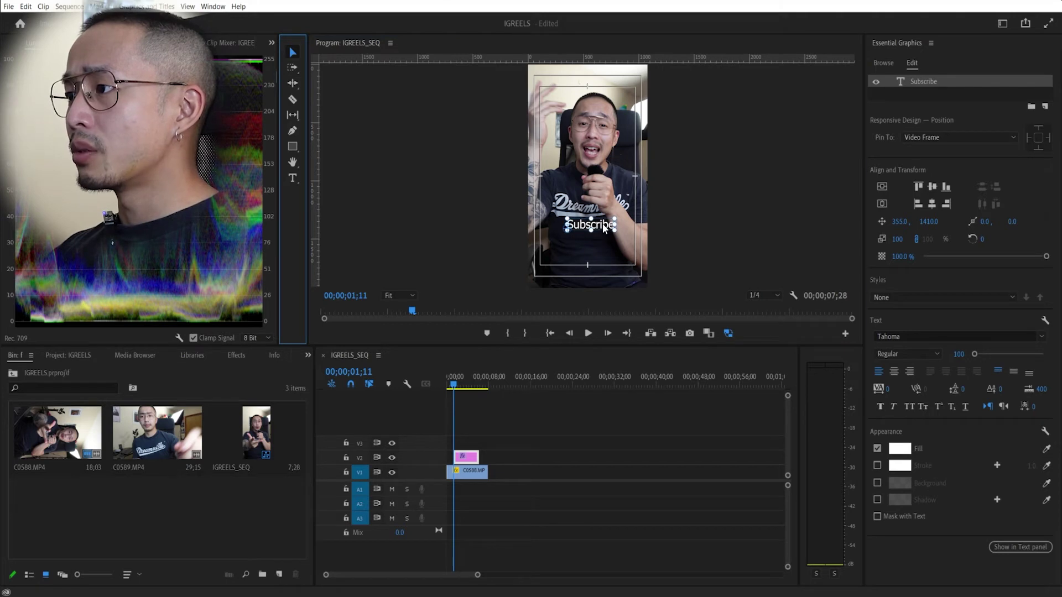
left_click_drag(604, 229, 601, 253)
Give the text a rounded, enlarged CC00FF purple background at 76% opacity
left_click(877, 483)
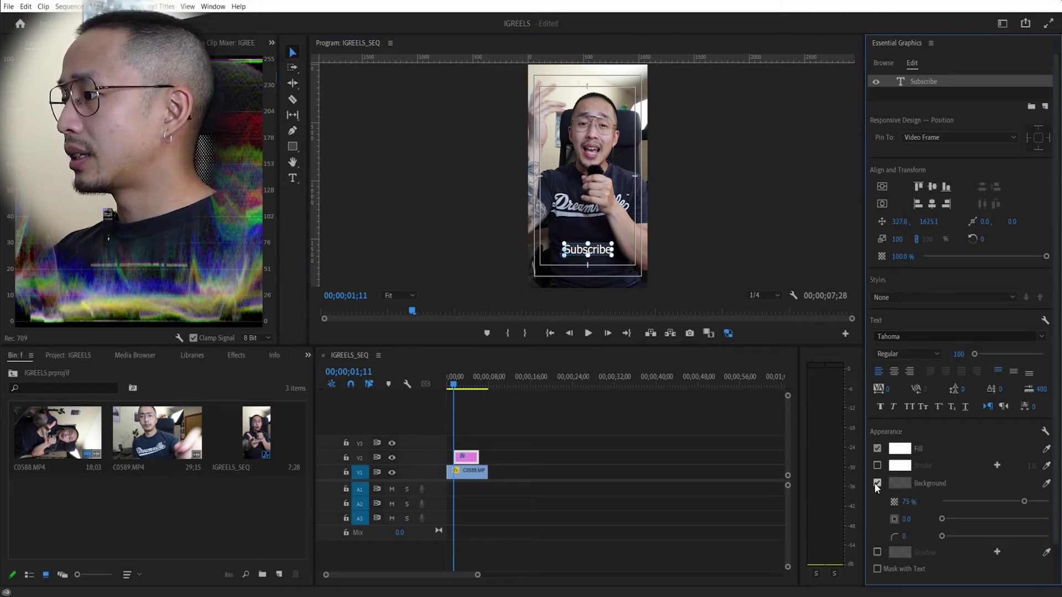
left_click(1023, 501)
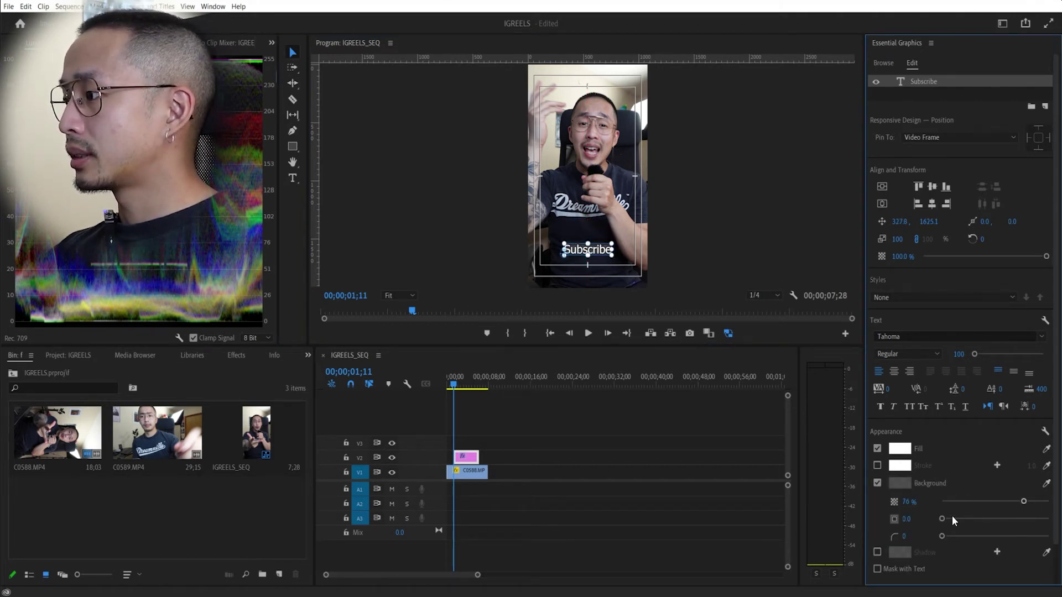
left_click(975, 517)
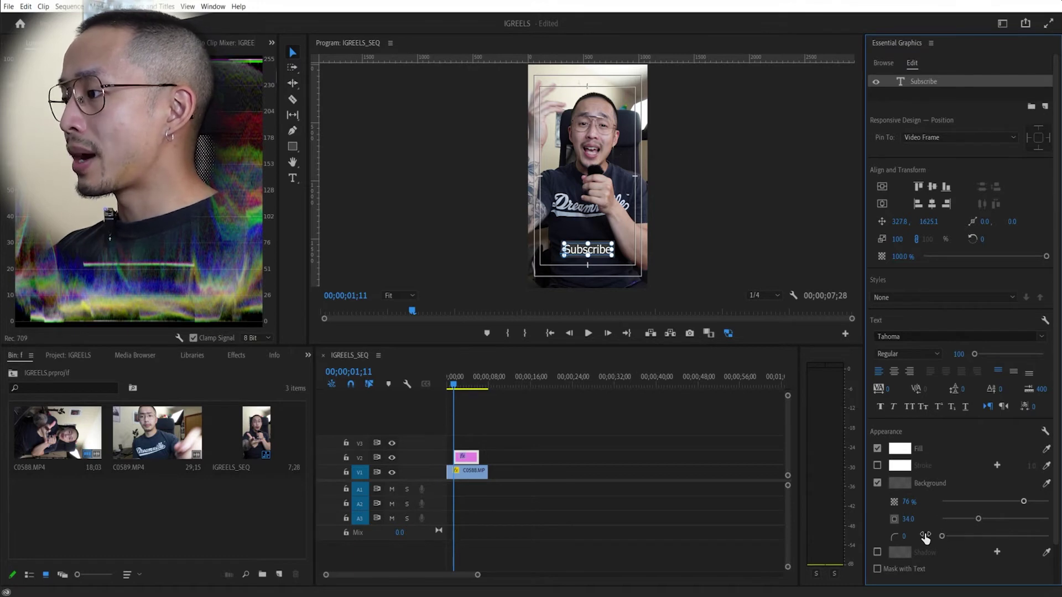
left_click(904, 538)
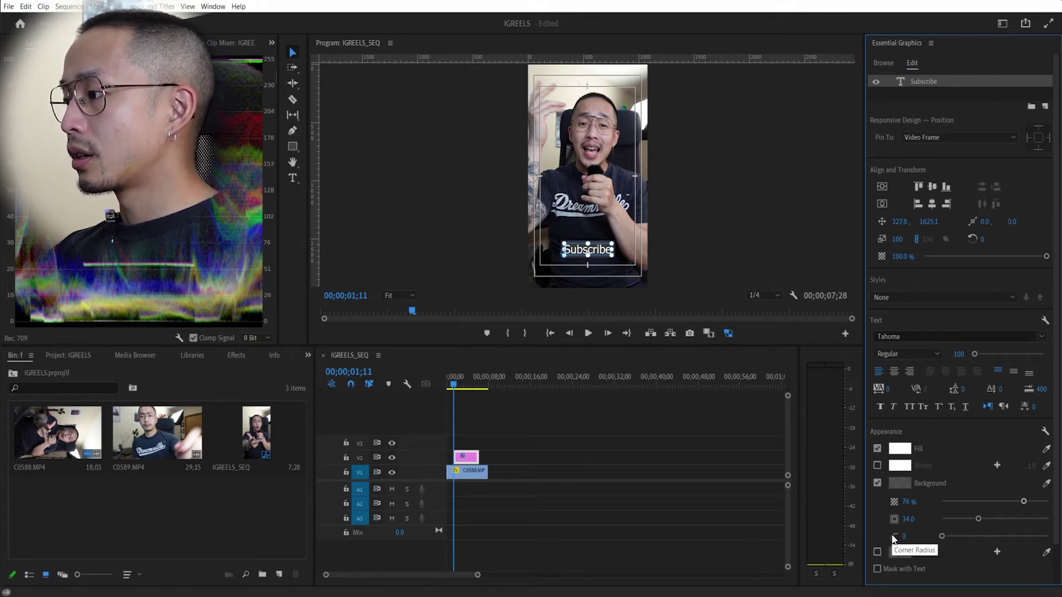
left_click_drag(978, 534, 995, 519)
left_click(900, 483)
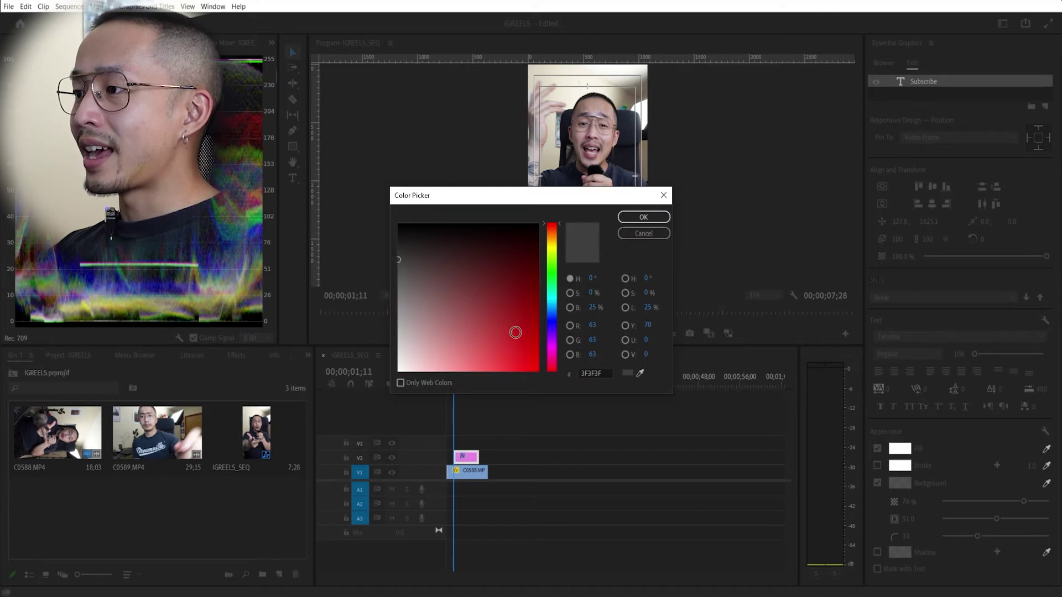
left_click_drag(552, 346, 553, 347)
left_click(517, 349)
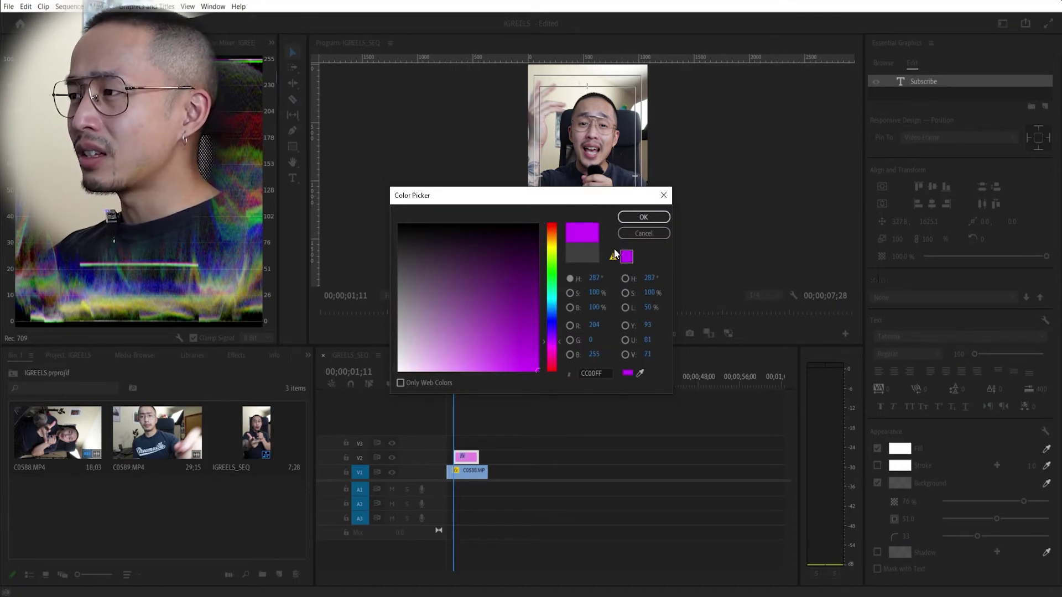
left_click(643, 216)
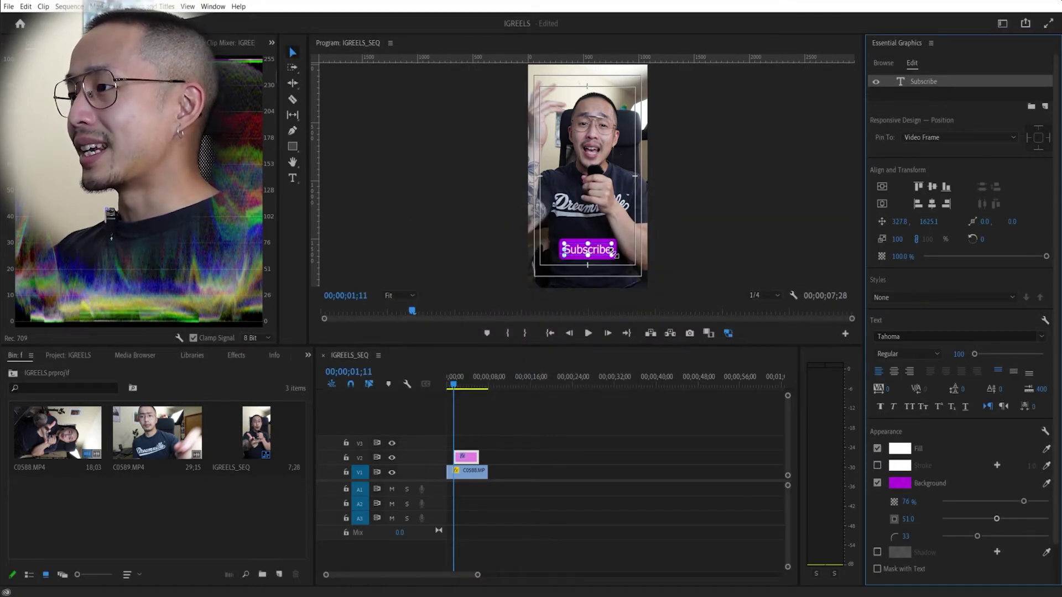
Begin editing the Subscribe text to change its font
left_click(595, 249)
double_click(592, 247)
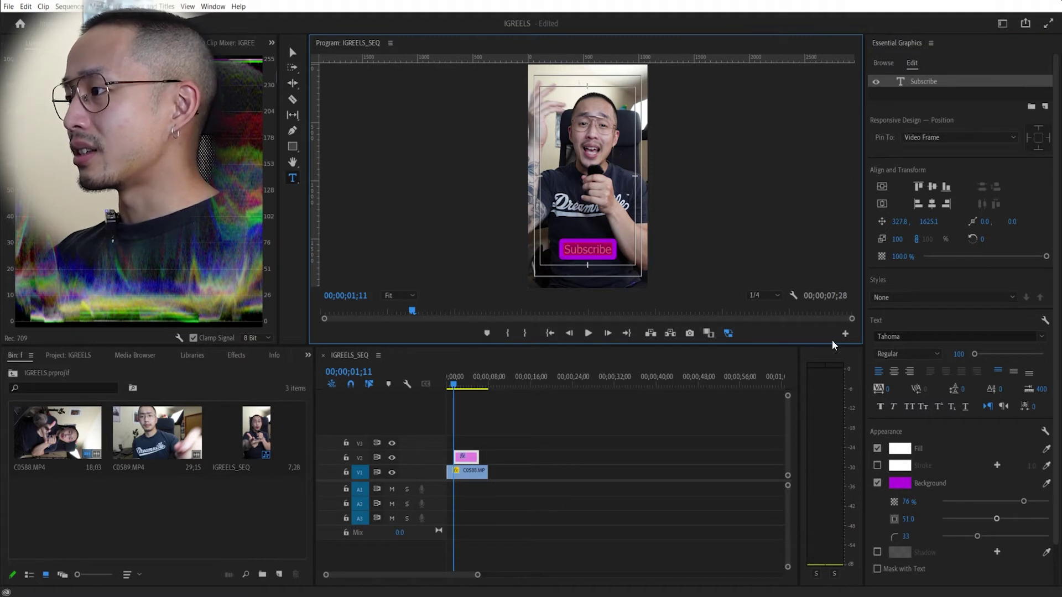
left_click(900, 336)
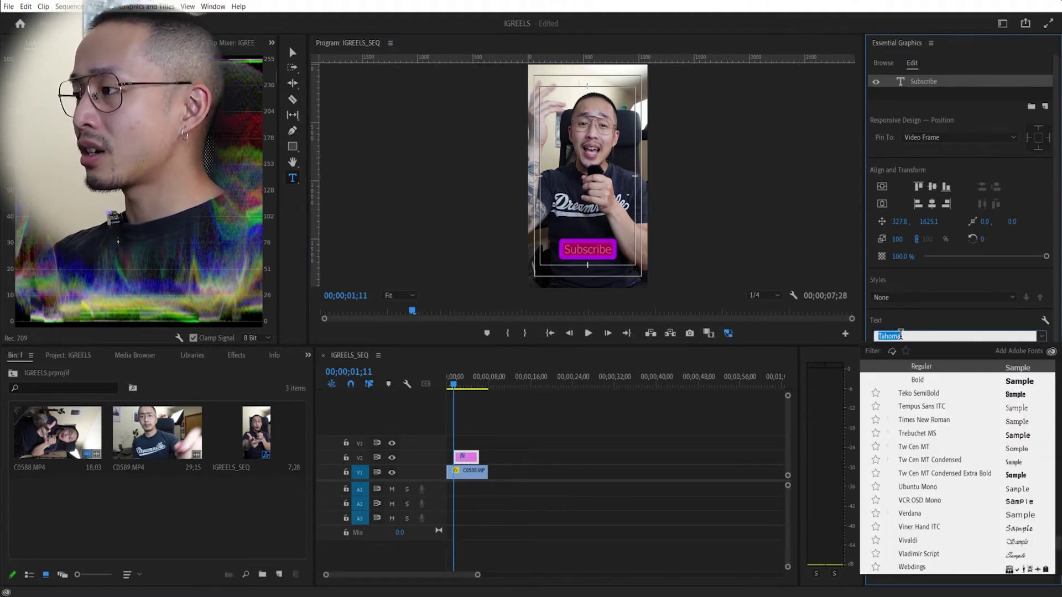
Set the Subscribe caption font to Source Sans Pro Bold
type("pro")
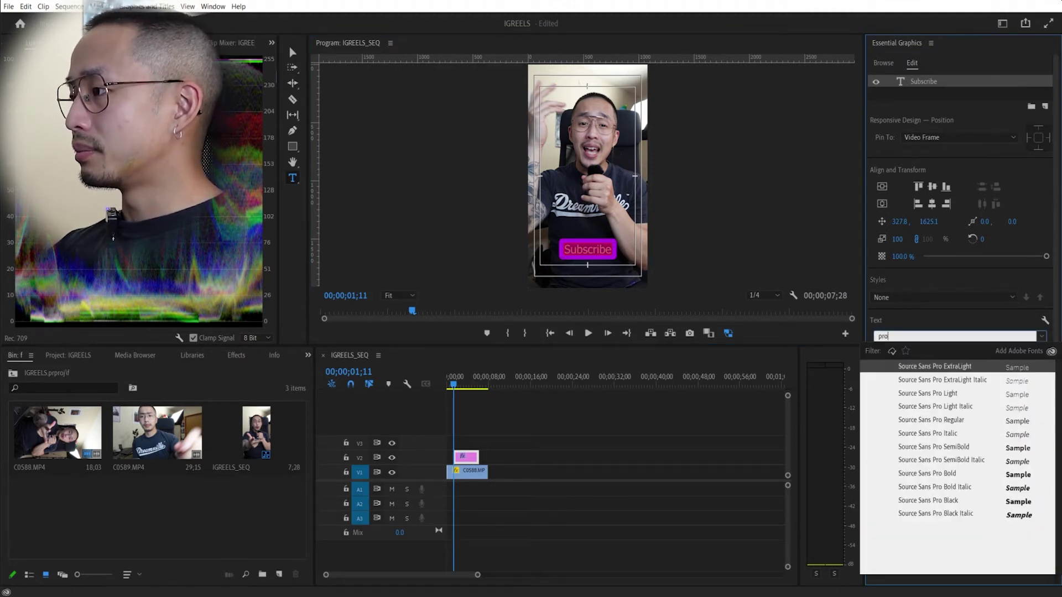
left_click(927, 474)
left_click(292, 53)
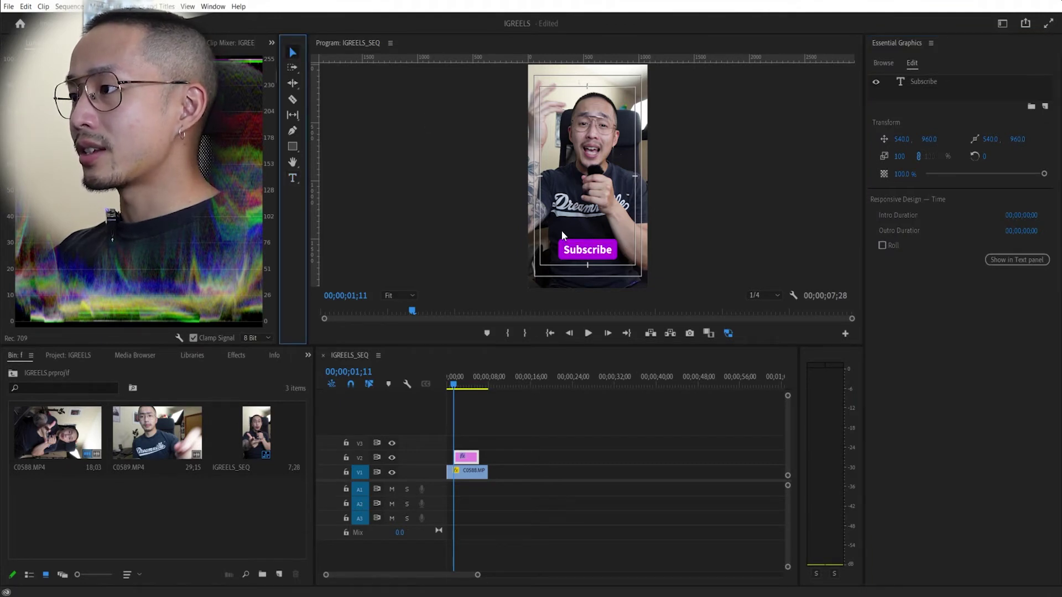
left_click(588, 243)
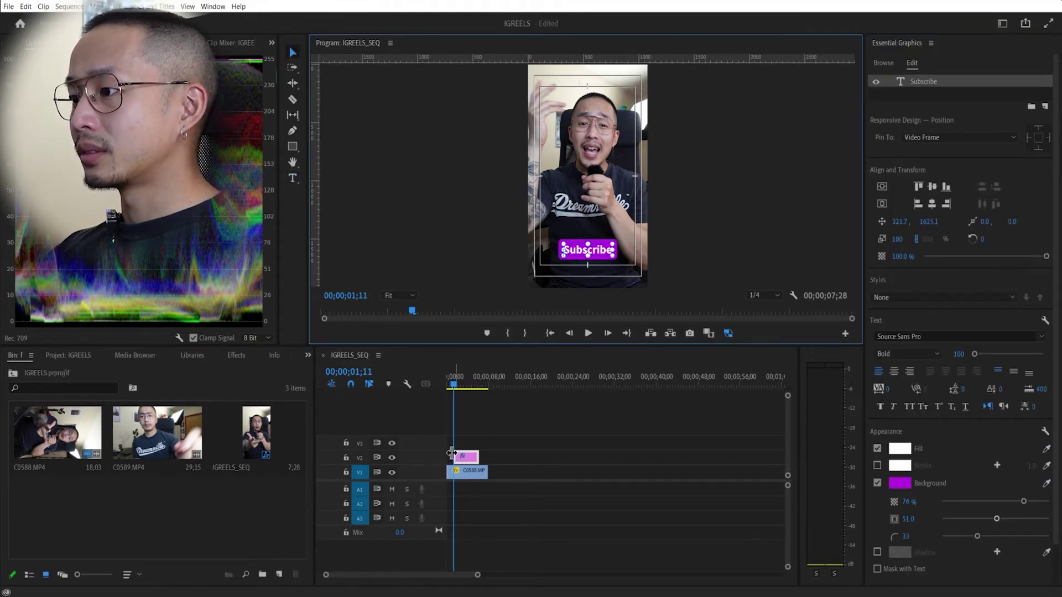
Split the Subscribe caption clip on V2 into three pieces with the Razor tool
left_click_drag(451, 453, 447, 454)
key("=")
key("=")
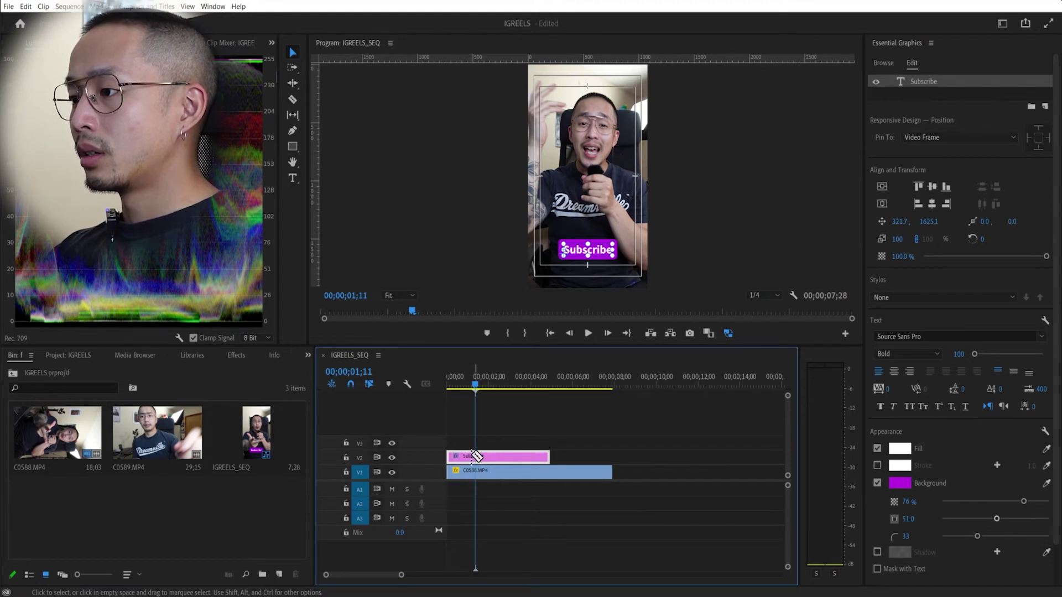
left_click(475, 456)
left_click(504, 455)
left_click(457, 381)
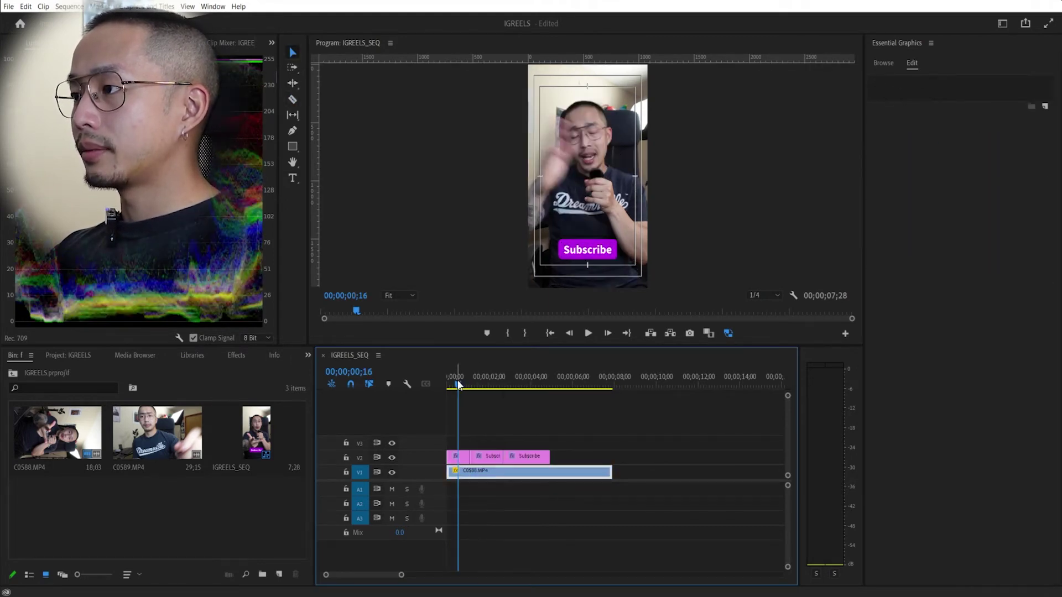
Extend the last caption piece to the end of C0588.MP4 and play back the sequence
left_click(485, 381)
left_click(486, 456)
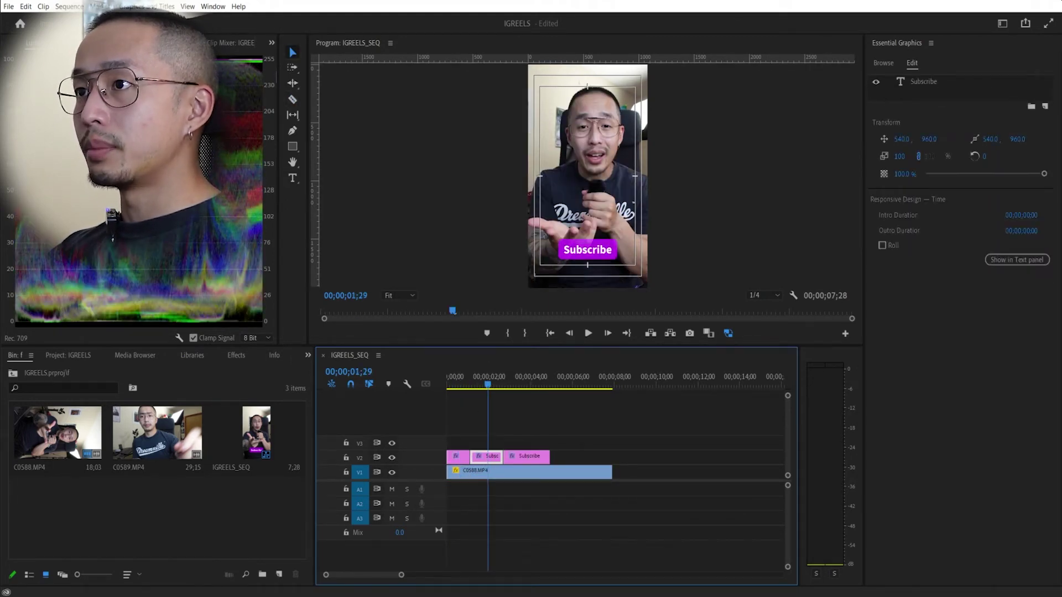
left_click(526, 380)
left_click_drag(549, 456, 612, 457)
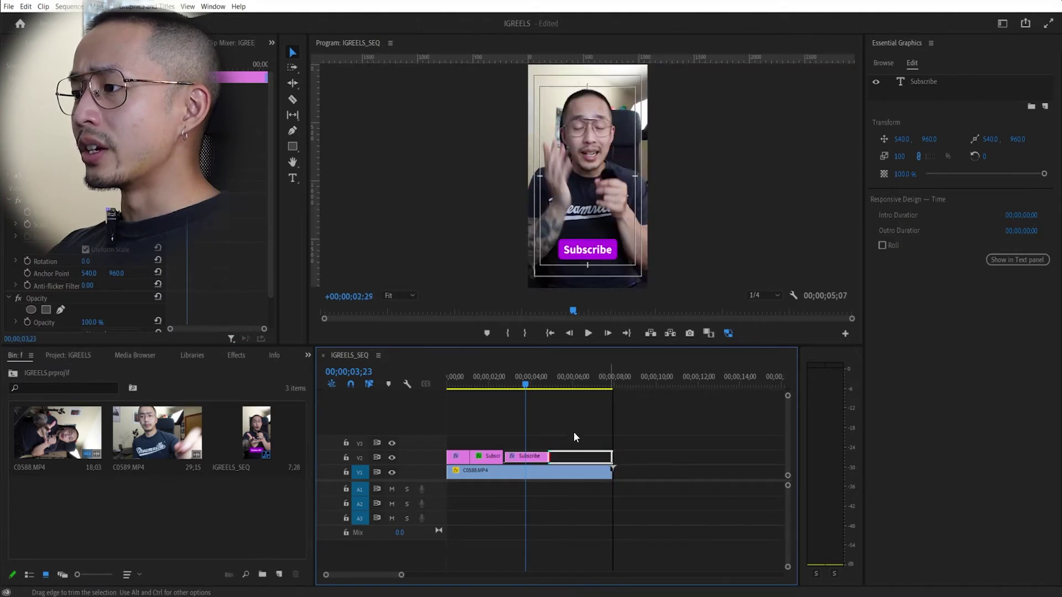
left_click(457, 374)
key("space")
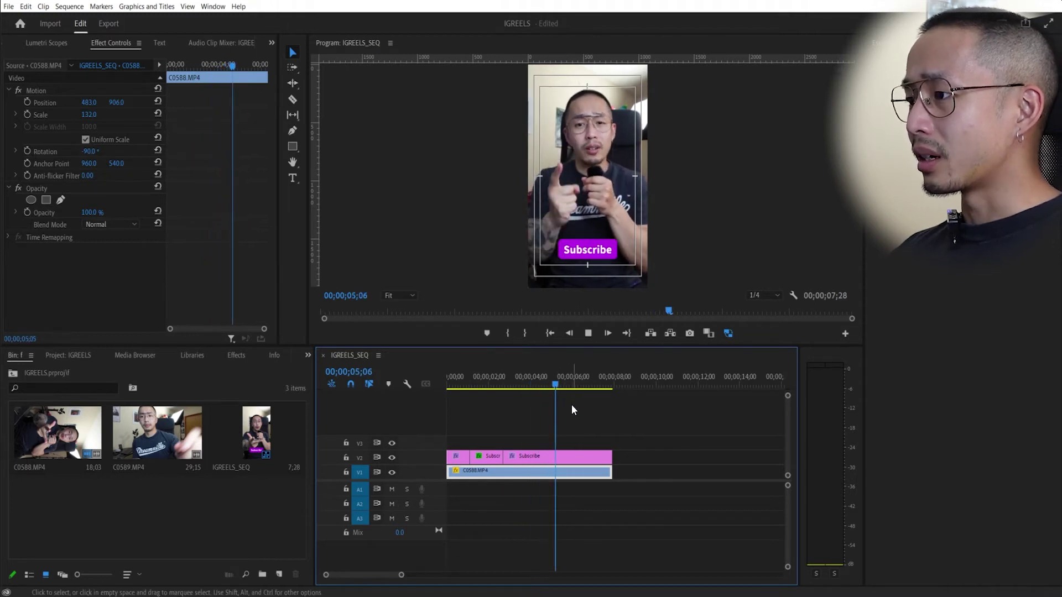
key("space")
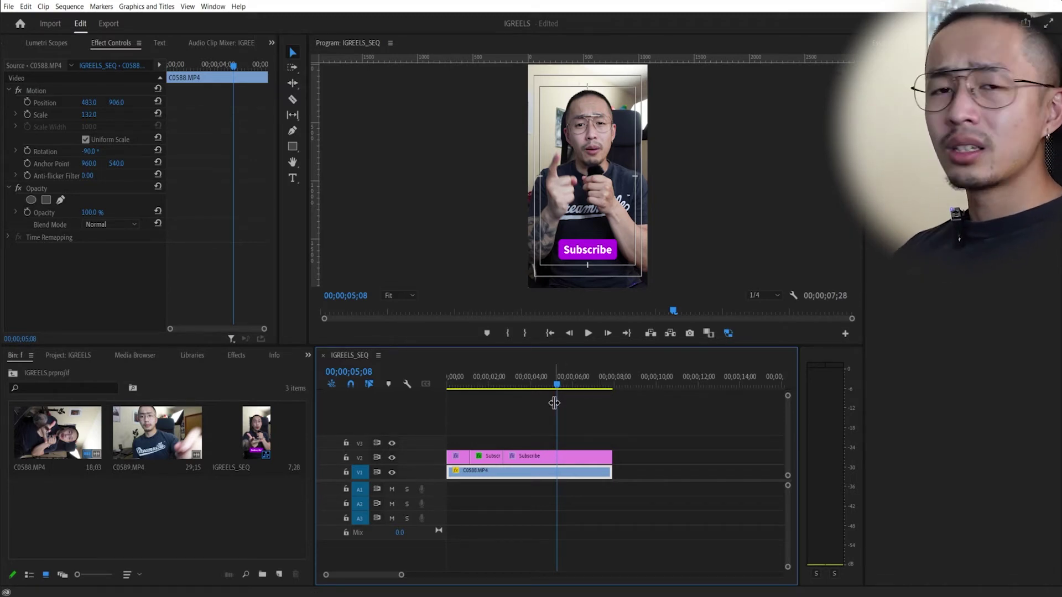
mouse_move(553, 386)
left_mouse_down()
mouse_move(512, 386)
mouse_move(612, 386)
mouse_move(512, 382)
left_mouse_up()
key("o")
key("o")
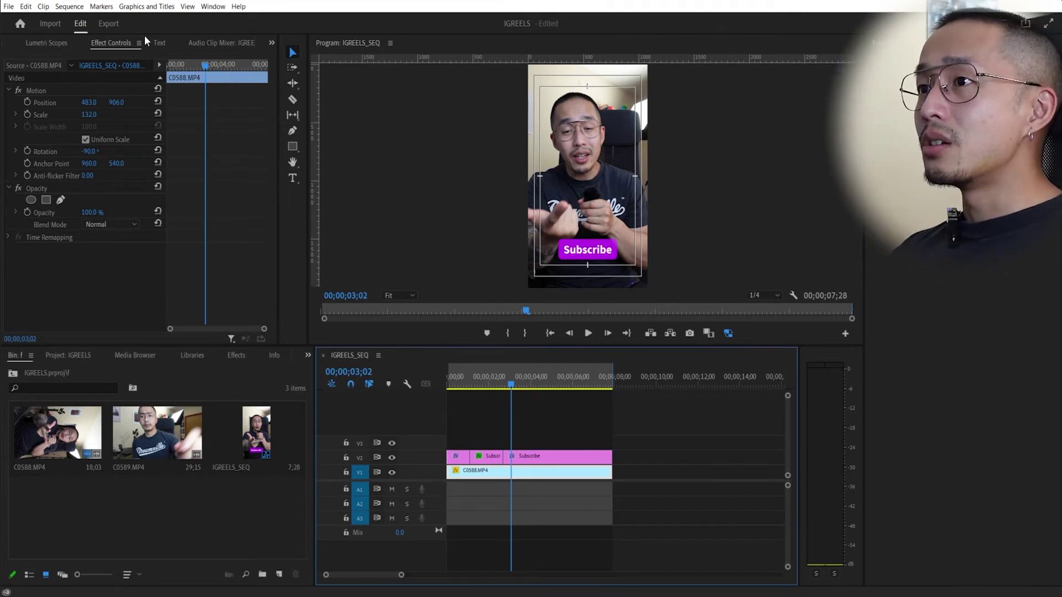
Open the Export settings for IGREELS_SEQ.mp4 and keep the format at H.264
left_click(115, 23)
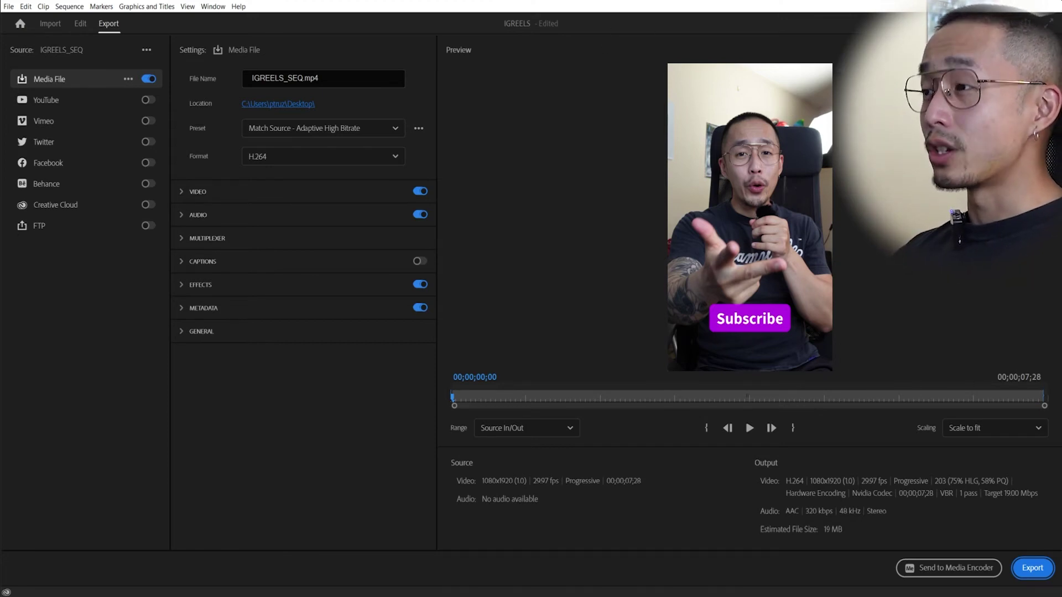
left_click(257, 160)
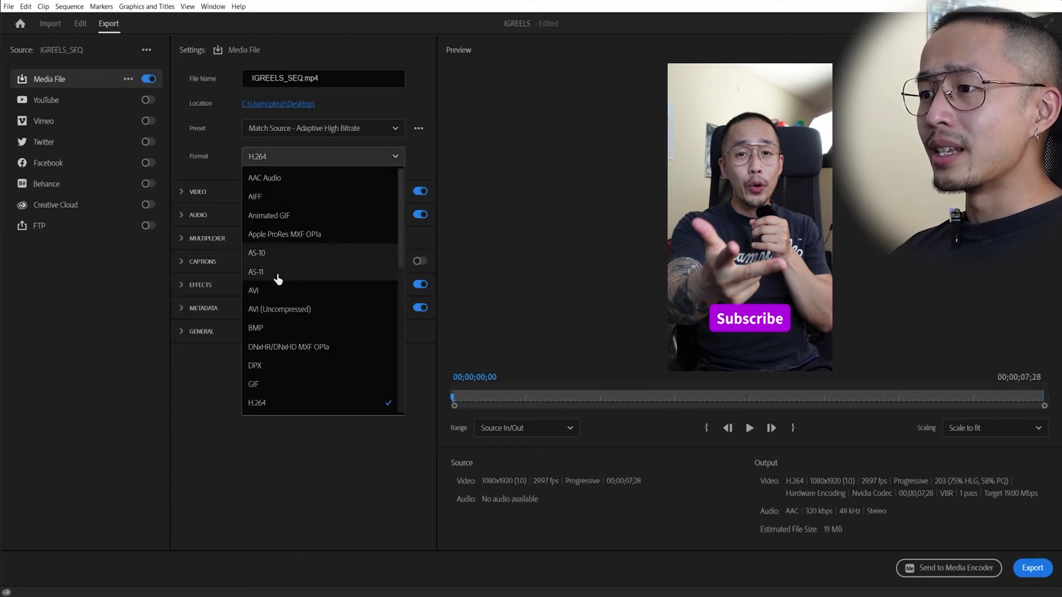
left_click_drag(400, 245, 402, 270)
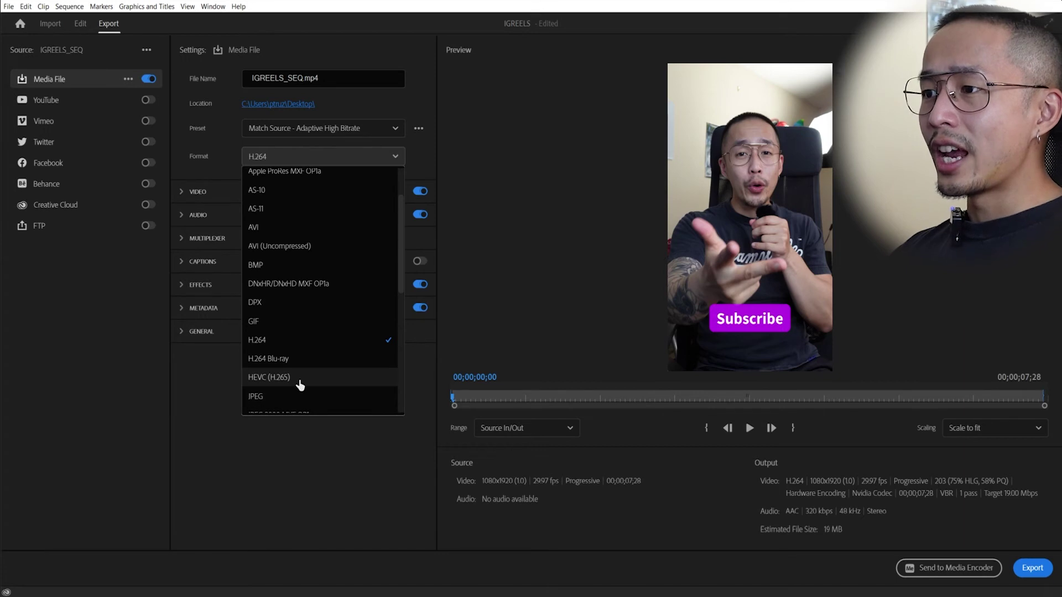
left_click(476, 311)
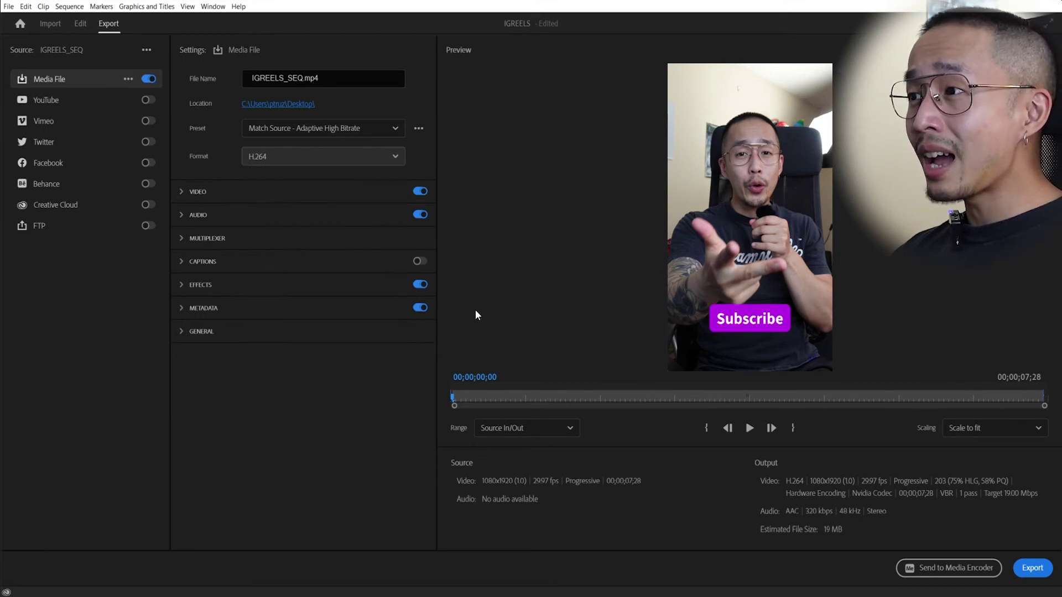
Match the video export settings to the source and review the additional video options
left_click(188, 195)
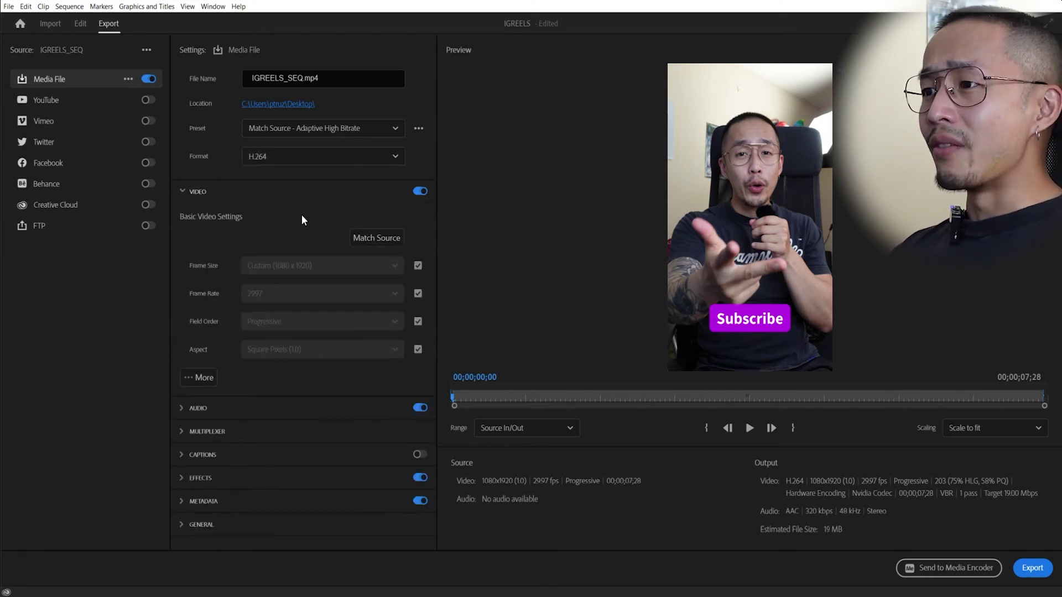
left_click(376, 238)
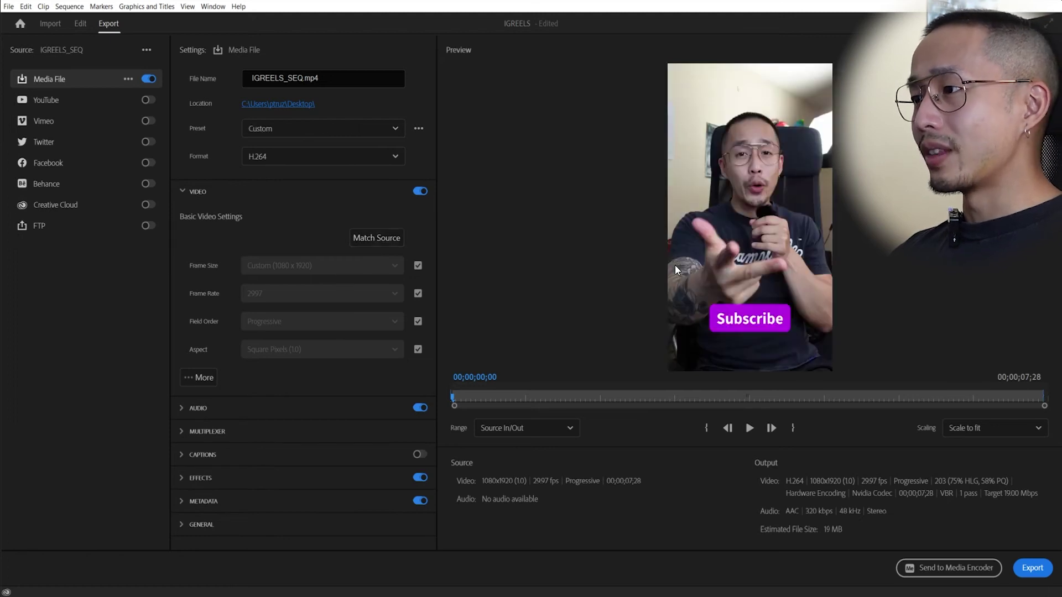
left_click(204, 379)
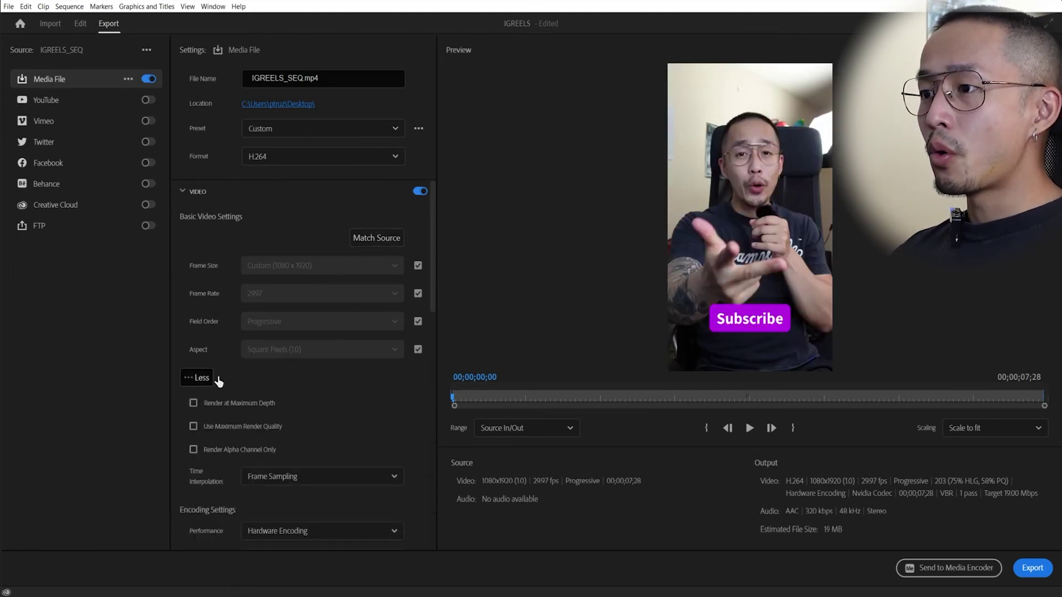
scroll(354, 400, "down", 5)
scroll(310, 327, "down", 2)
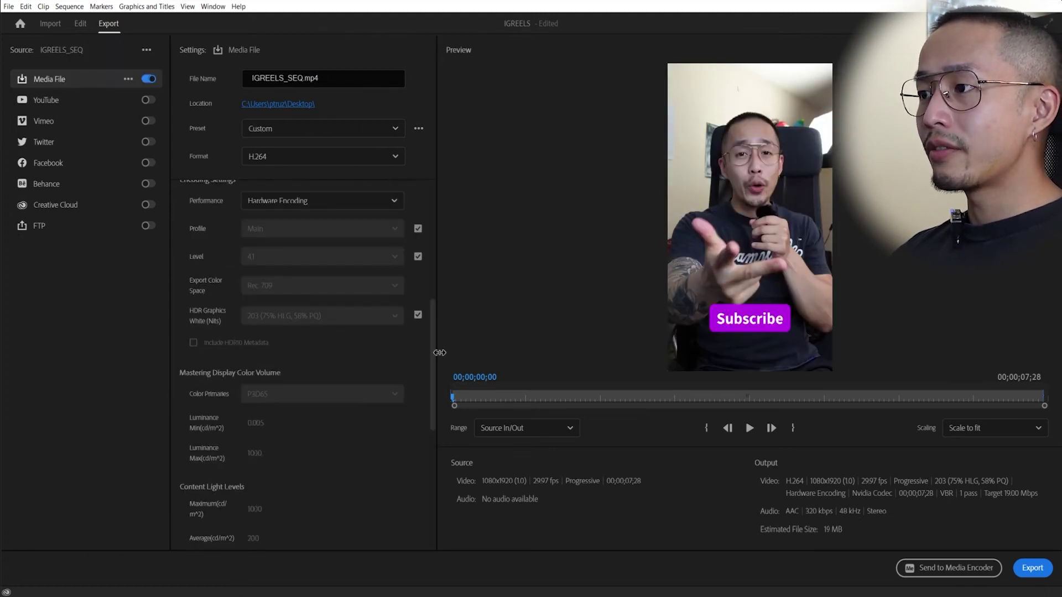
left_click_drag(433, 350, 432, 274)
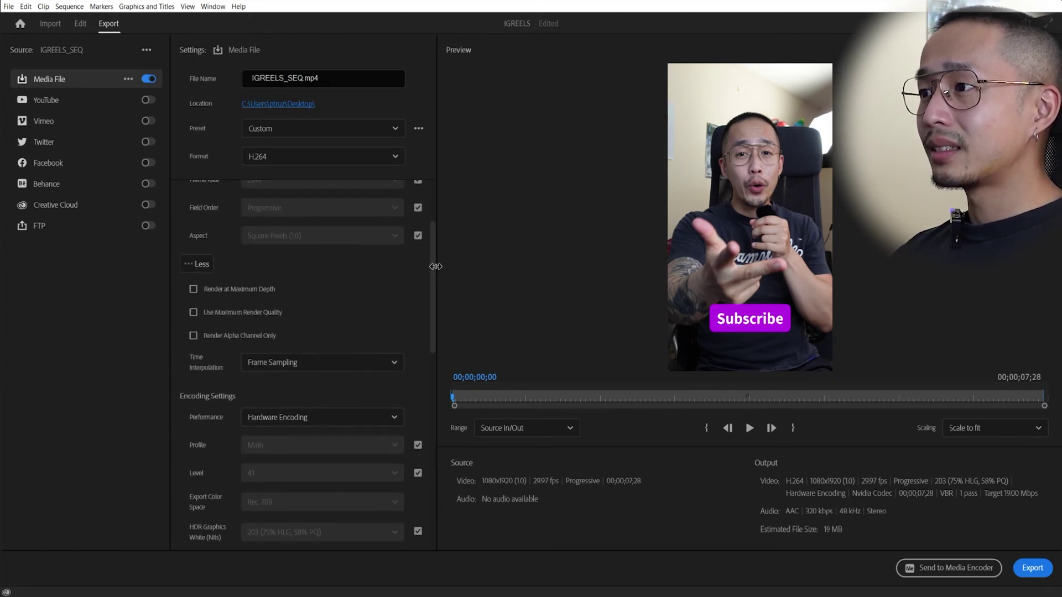
left_click_drag(436, 267, 433, 227)
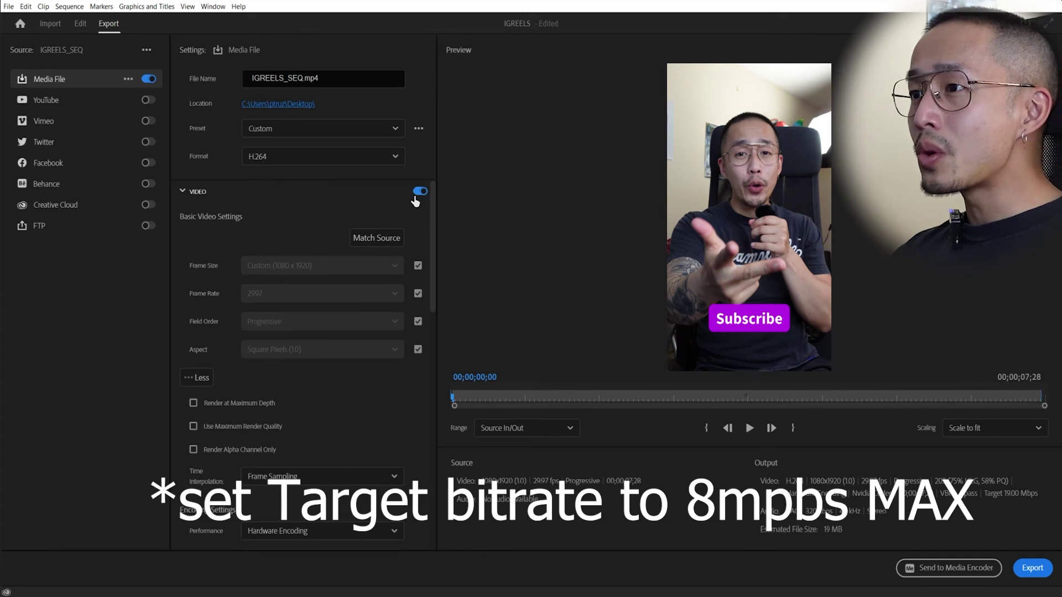
left_click(183, 192)
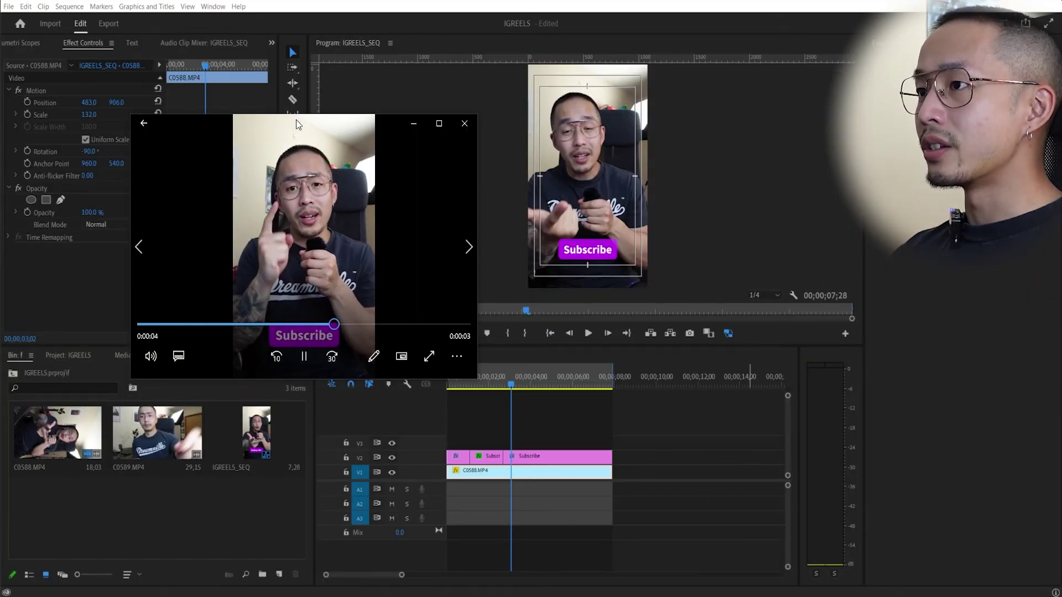
Play the exported reel in Movies & TV, pausing and rewinding to about 3 seconds
left_click_drag(296, 119, 465, 150)
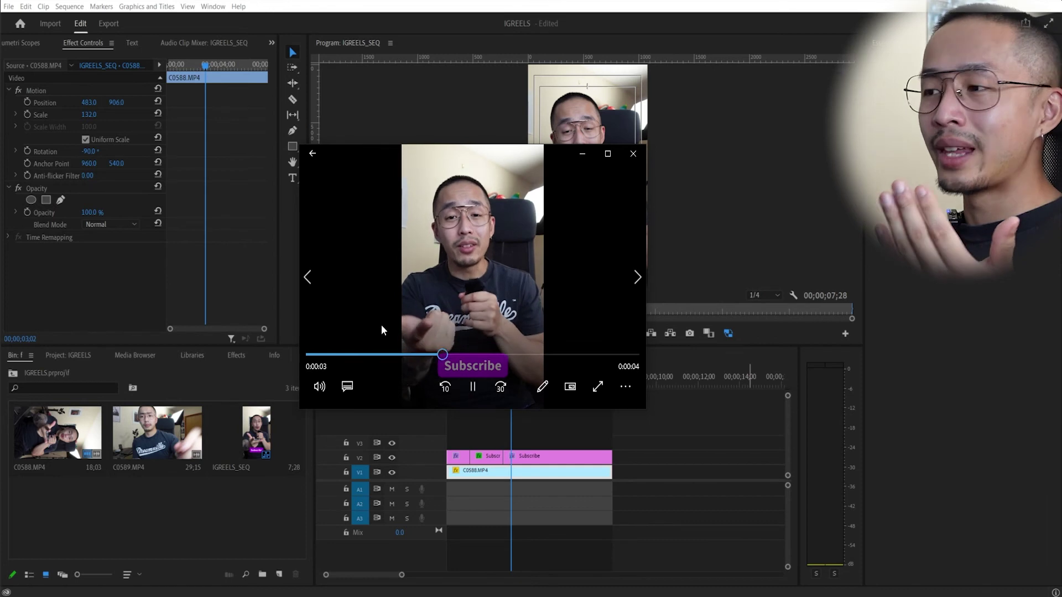
left_click(307, 355)
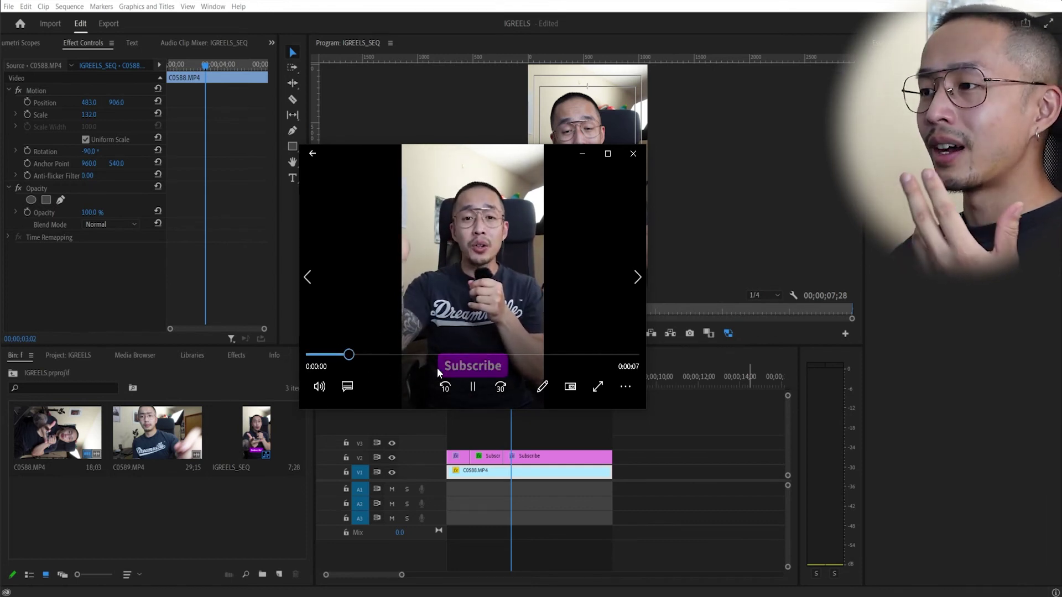
left_click(472, 387)
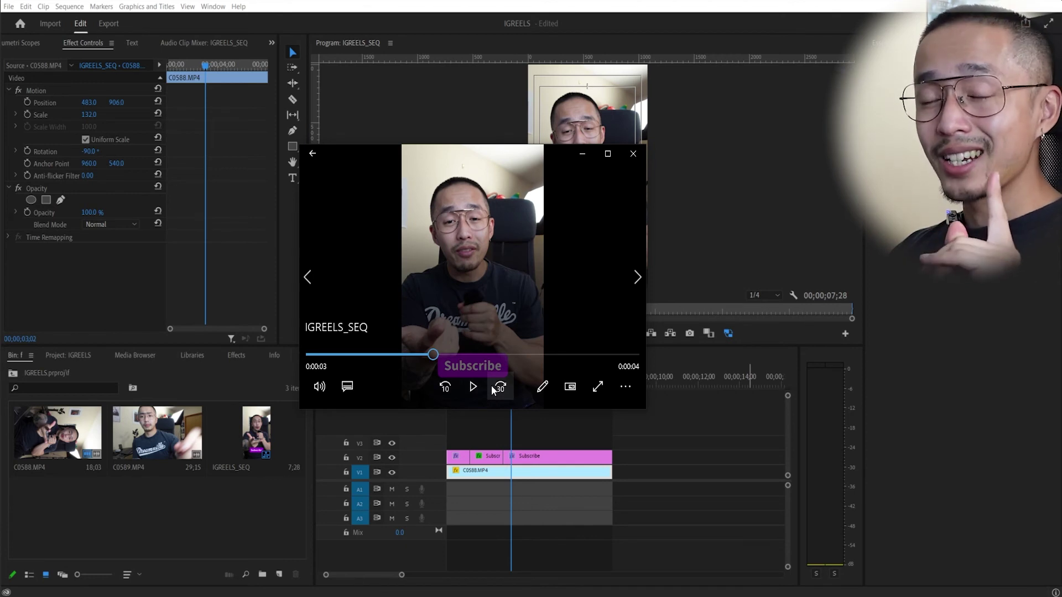
left_click_drag(433, 355, 339, 354)
left_click(471, 392)
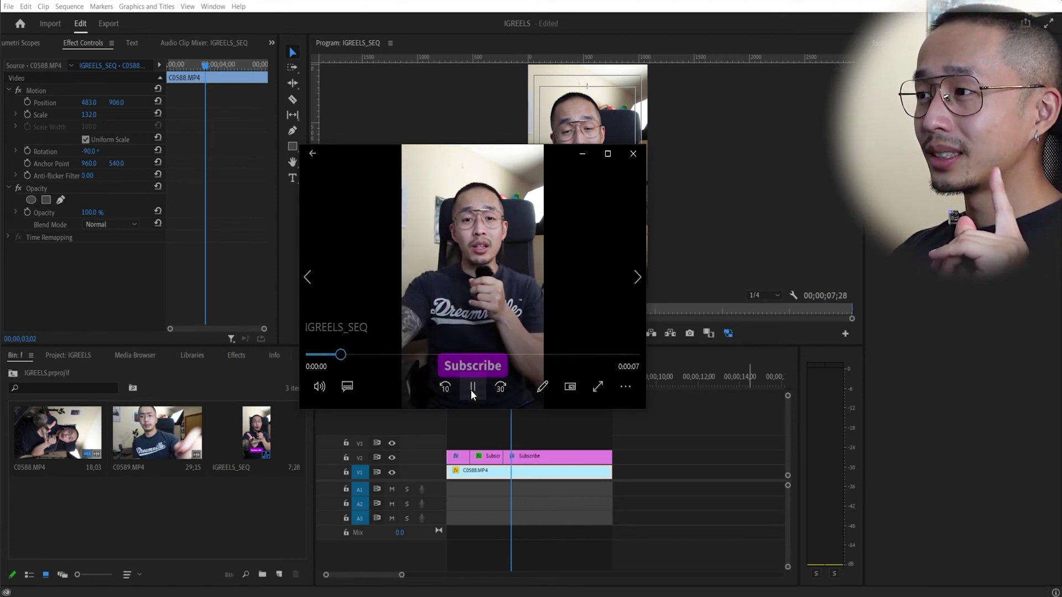